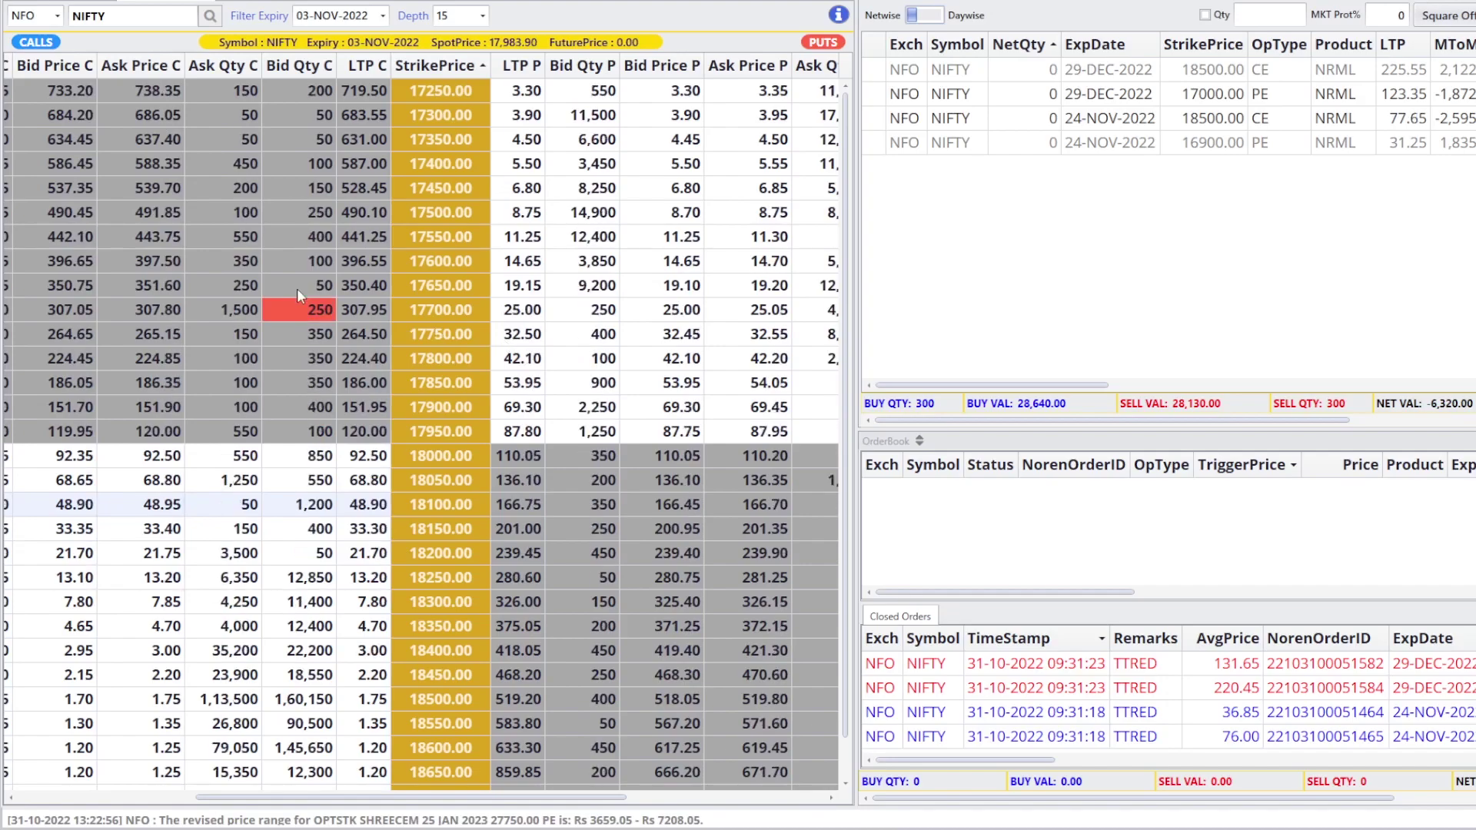
Select the 17300 call ask quote and close the NIFTY option chain to show the 03-NOV-2022 options watch.
left_click(157, 115)
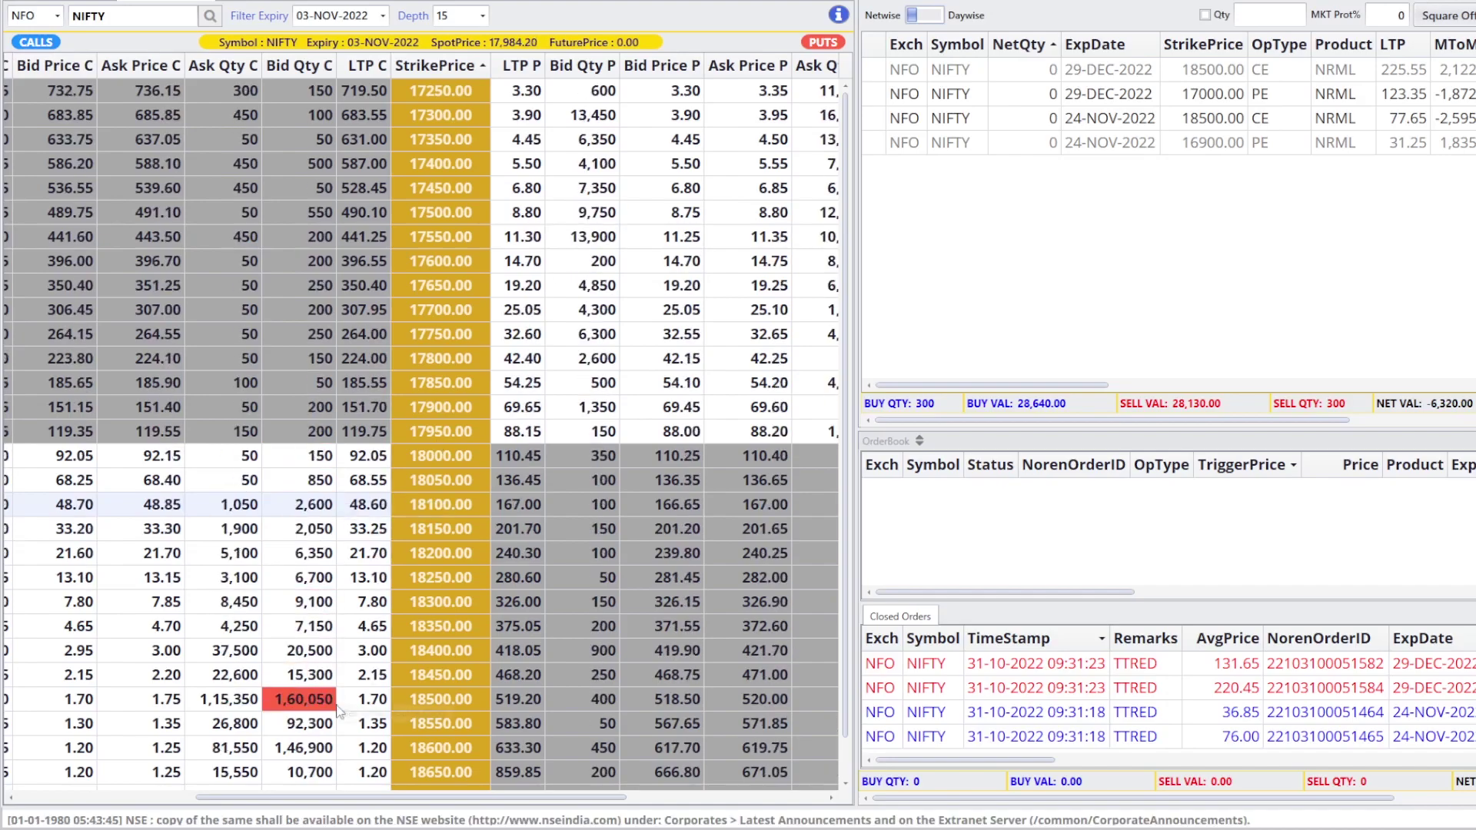
key("Escape")
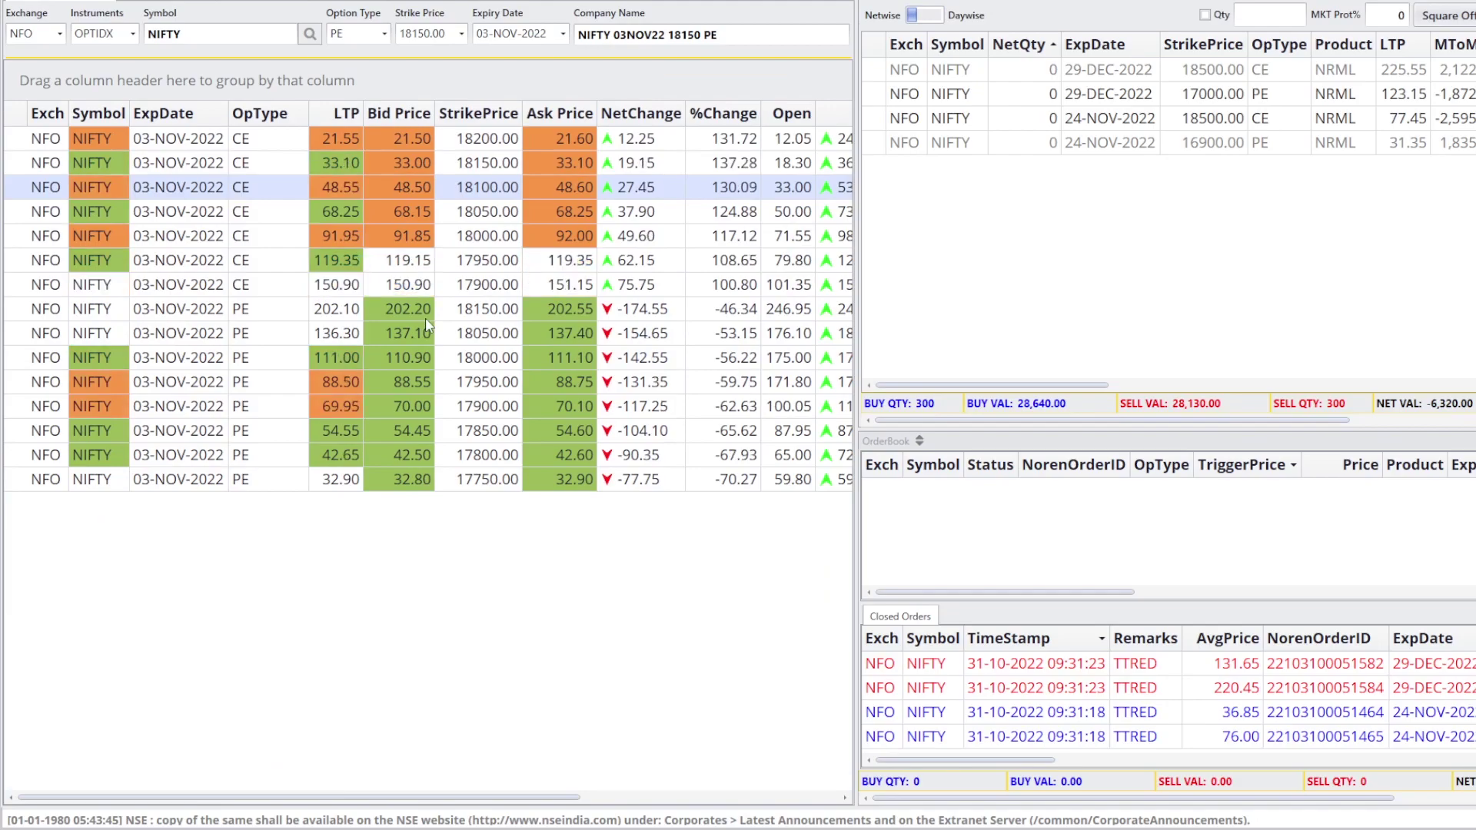
Add a Decimal custom column named DIFF from the OpType header menu.
right_click(261, 120)
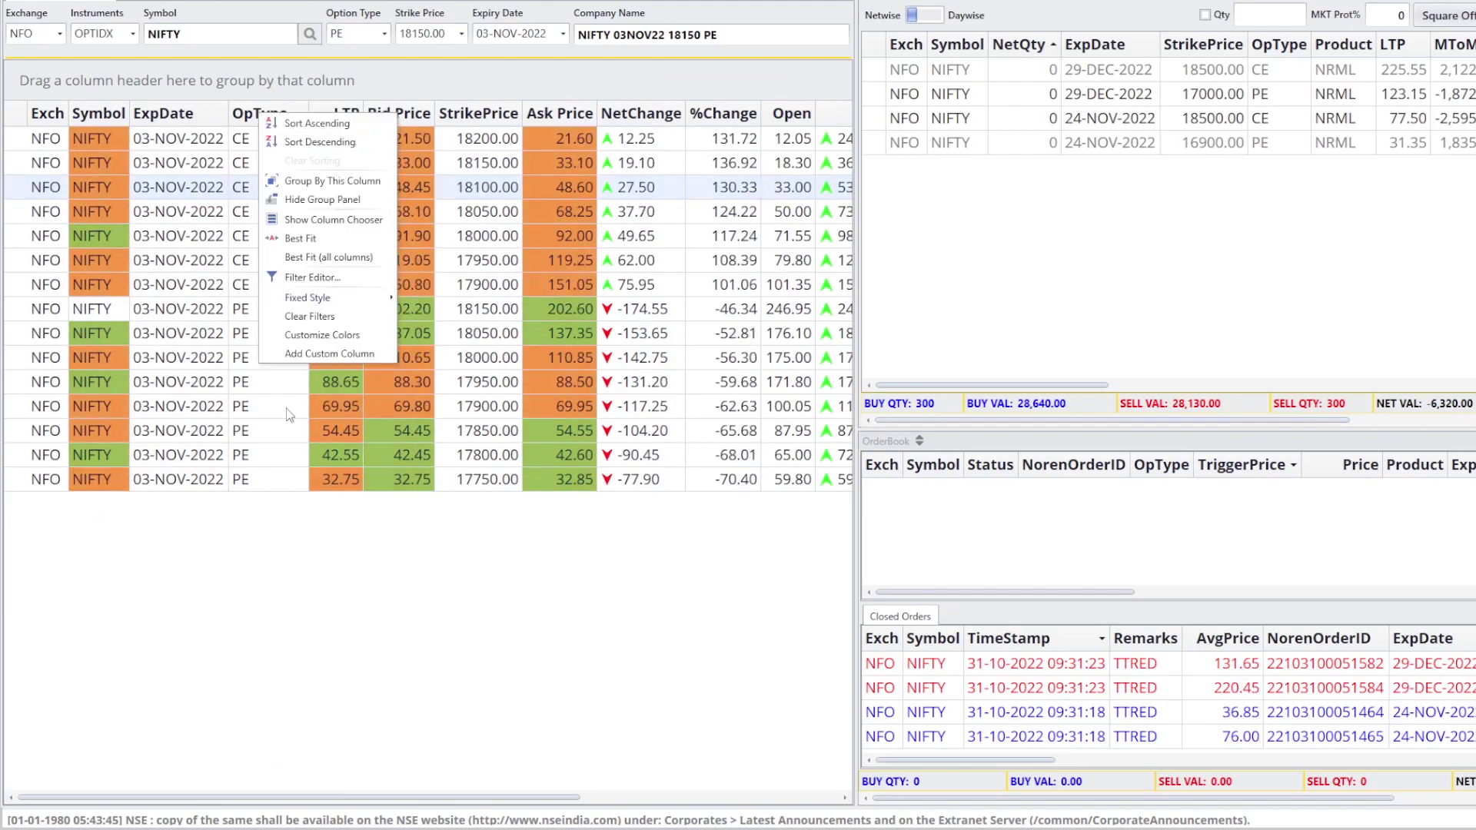
left_click(324, 354)
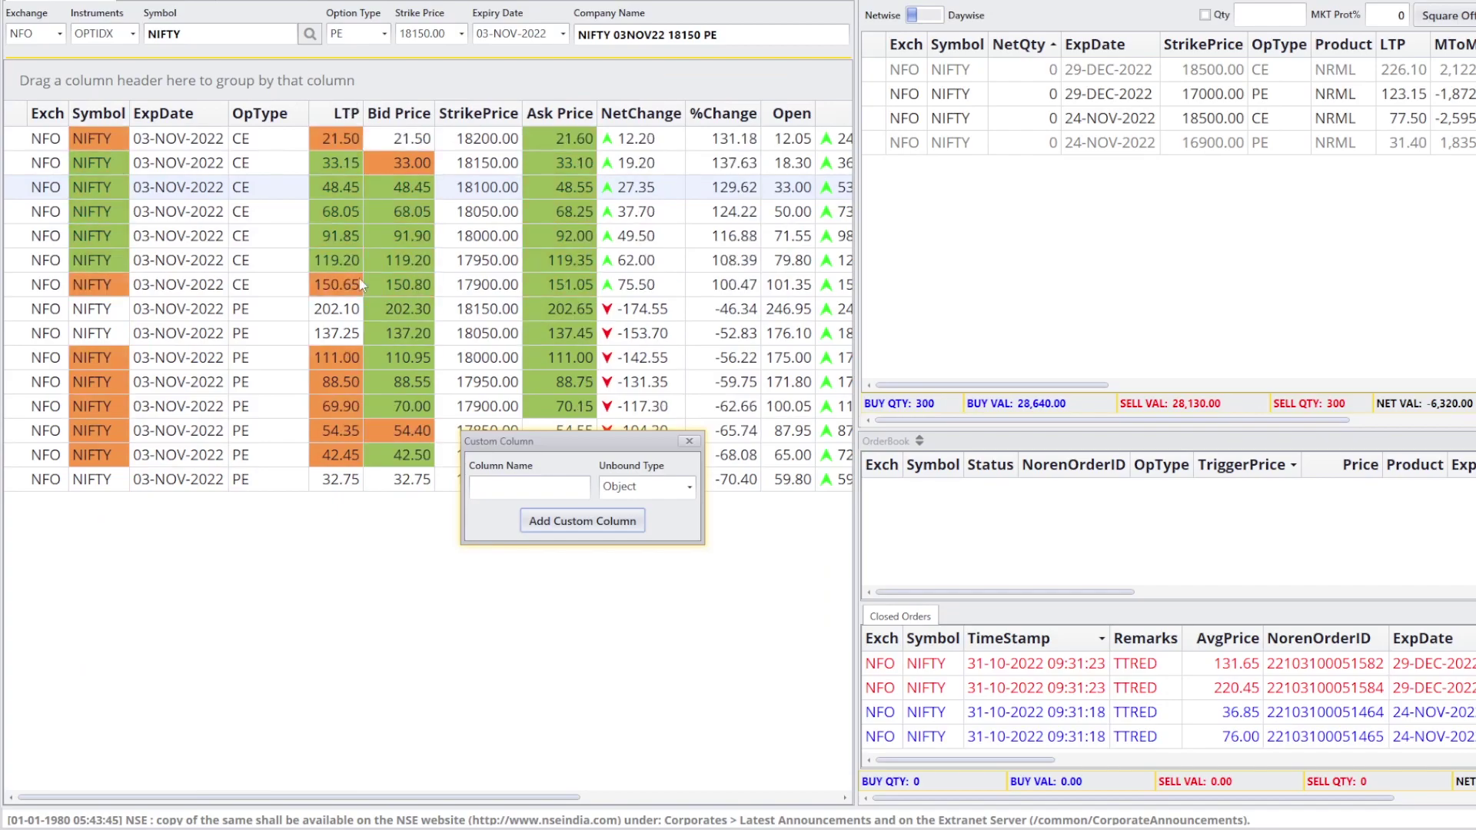
left_click(561, 495)
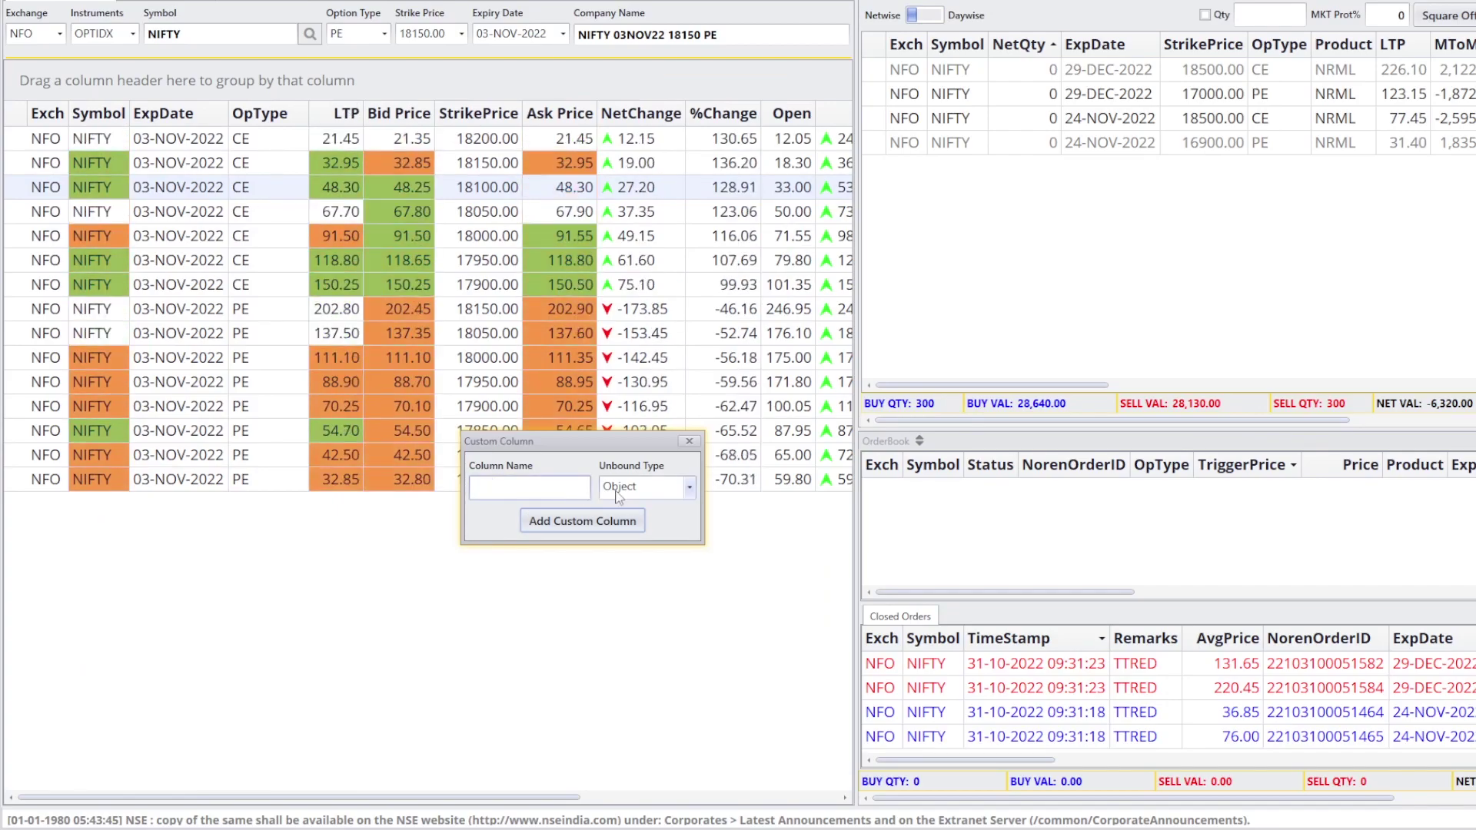
left_click(648, 487)
left_click(604, 548)
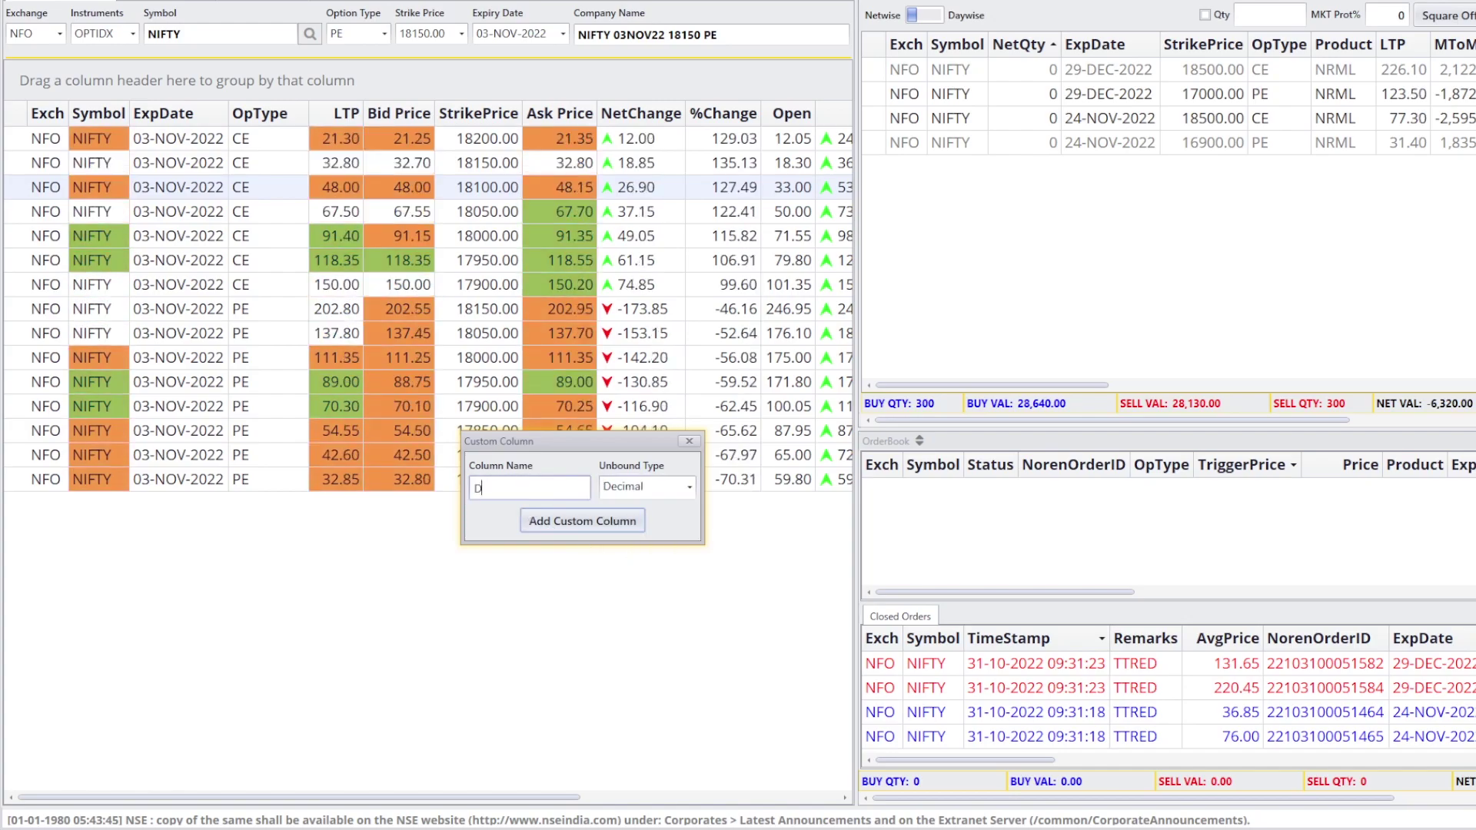
type("DIFF")
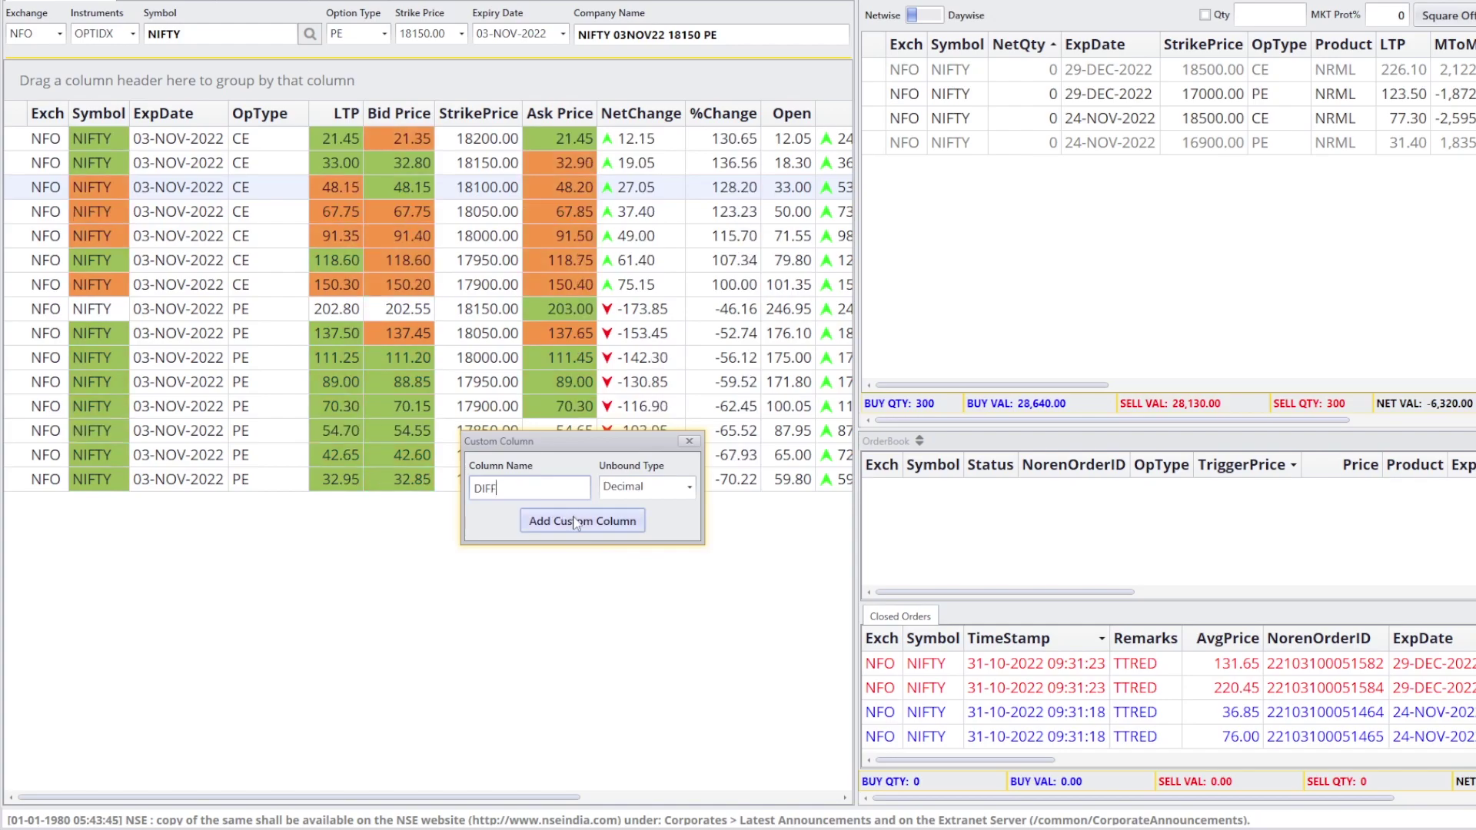
left_click(607, 521)
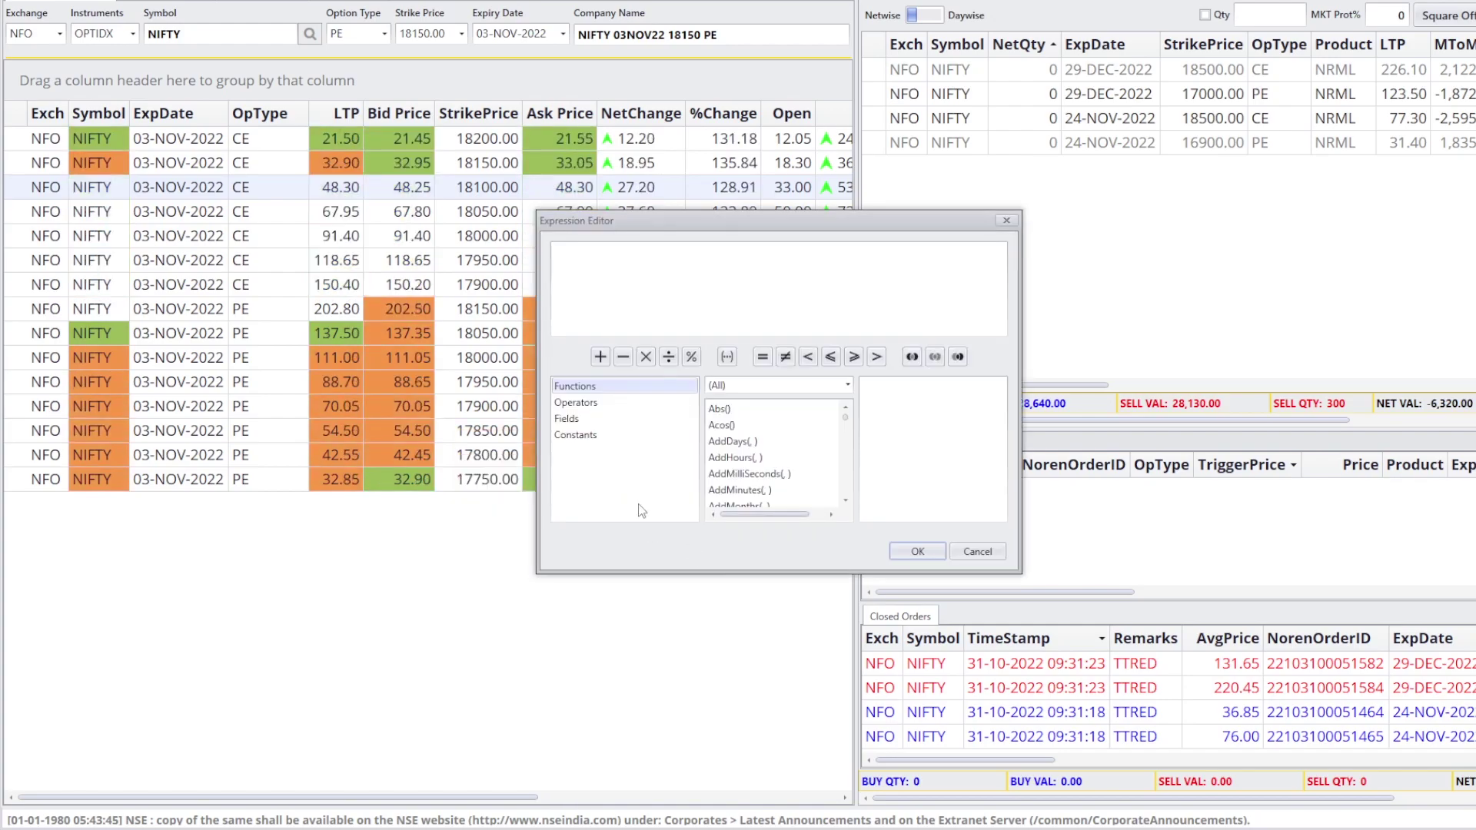
Build the DIFF formula Abs(30-[LTP]) from the Abs function and the LTP field, and accept it.
double_click(754, 410)
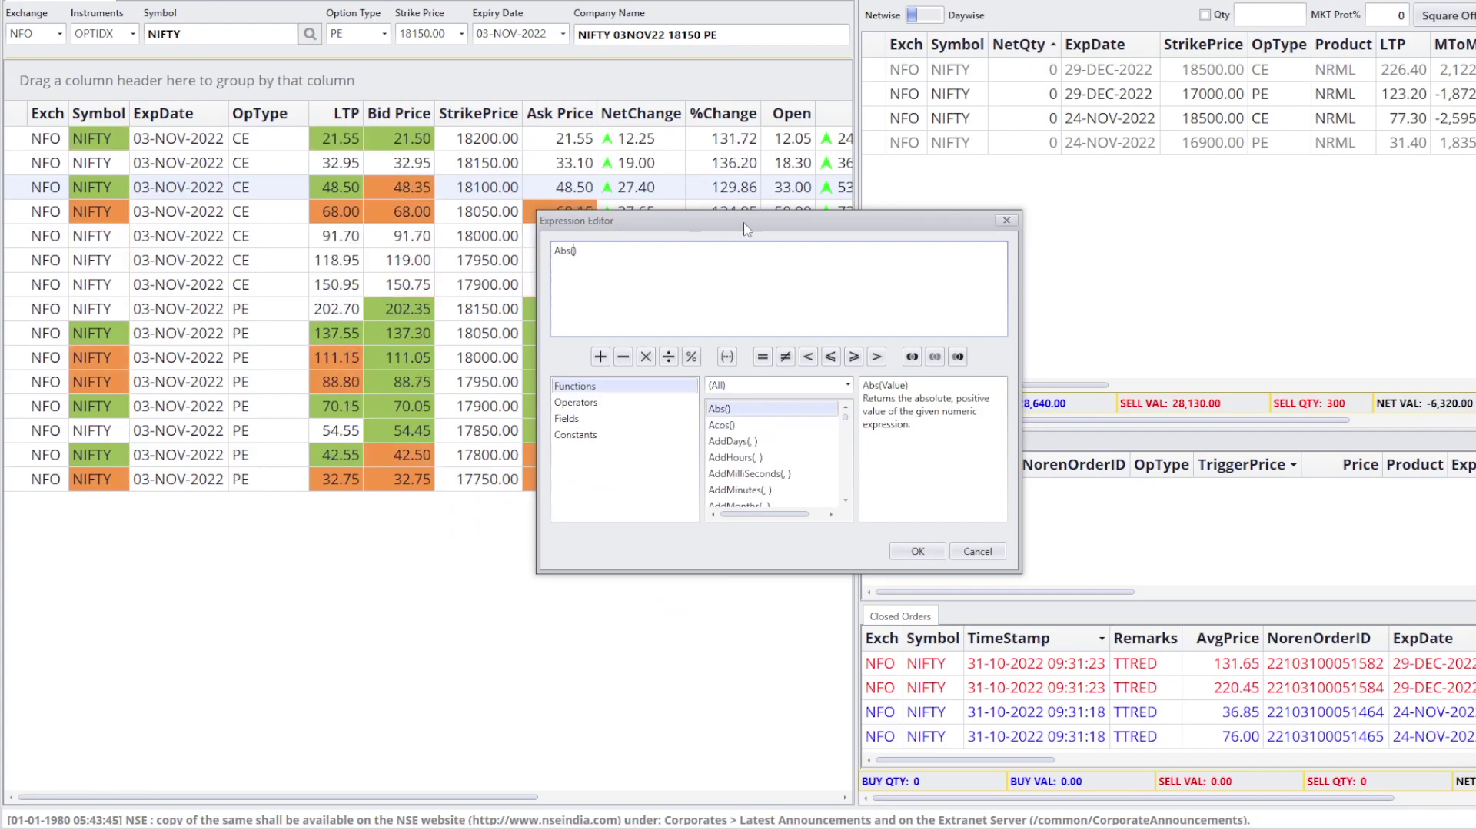
left_click_drag(745, 228, 752, 456)
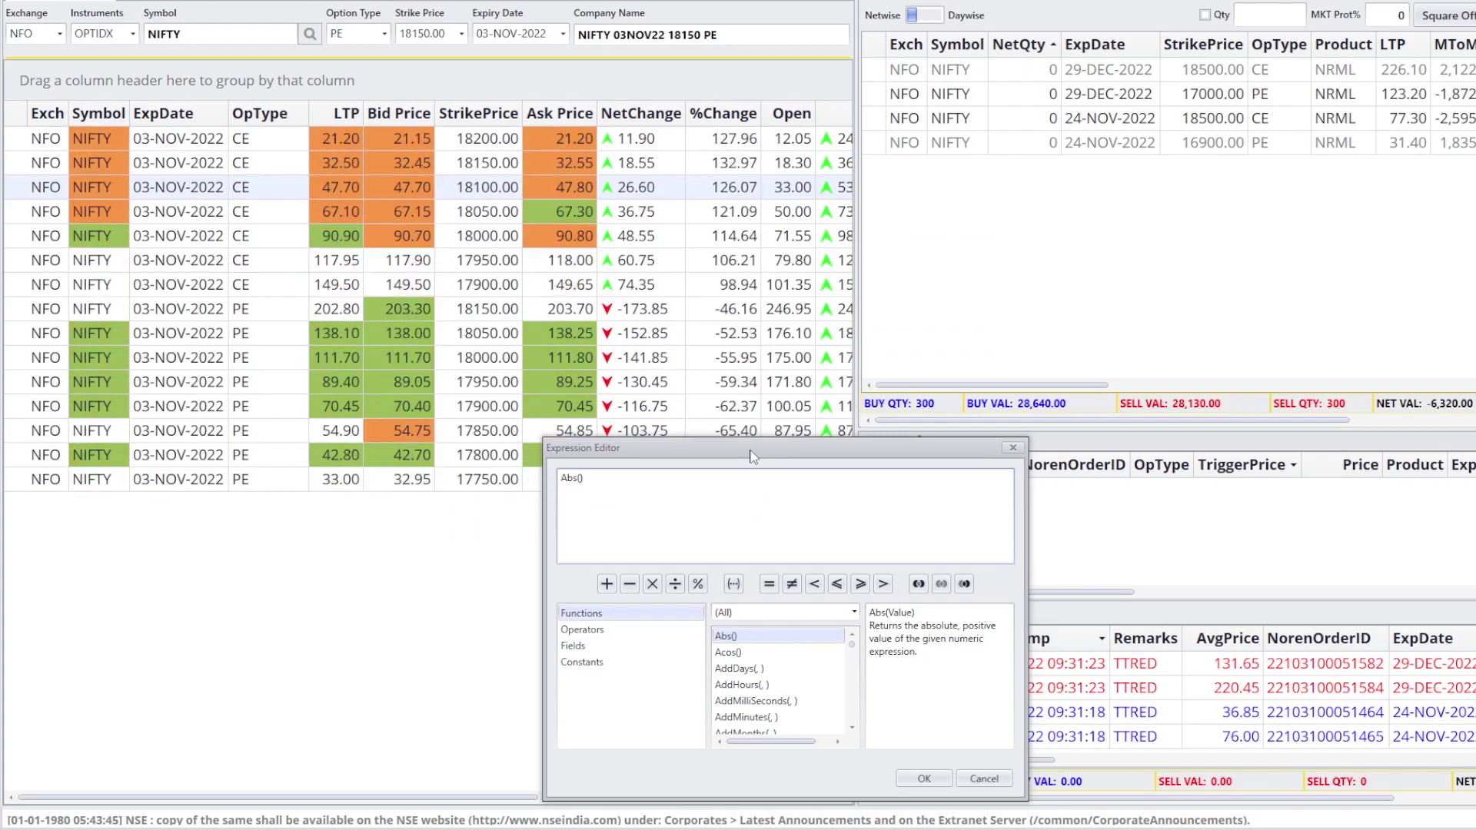
type("30")
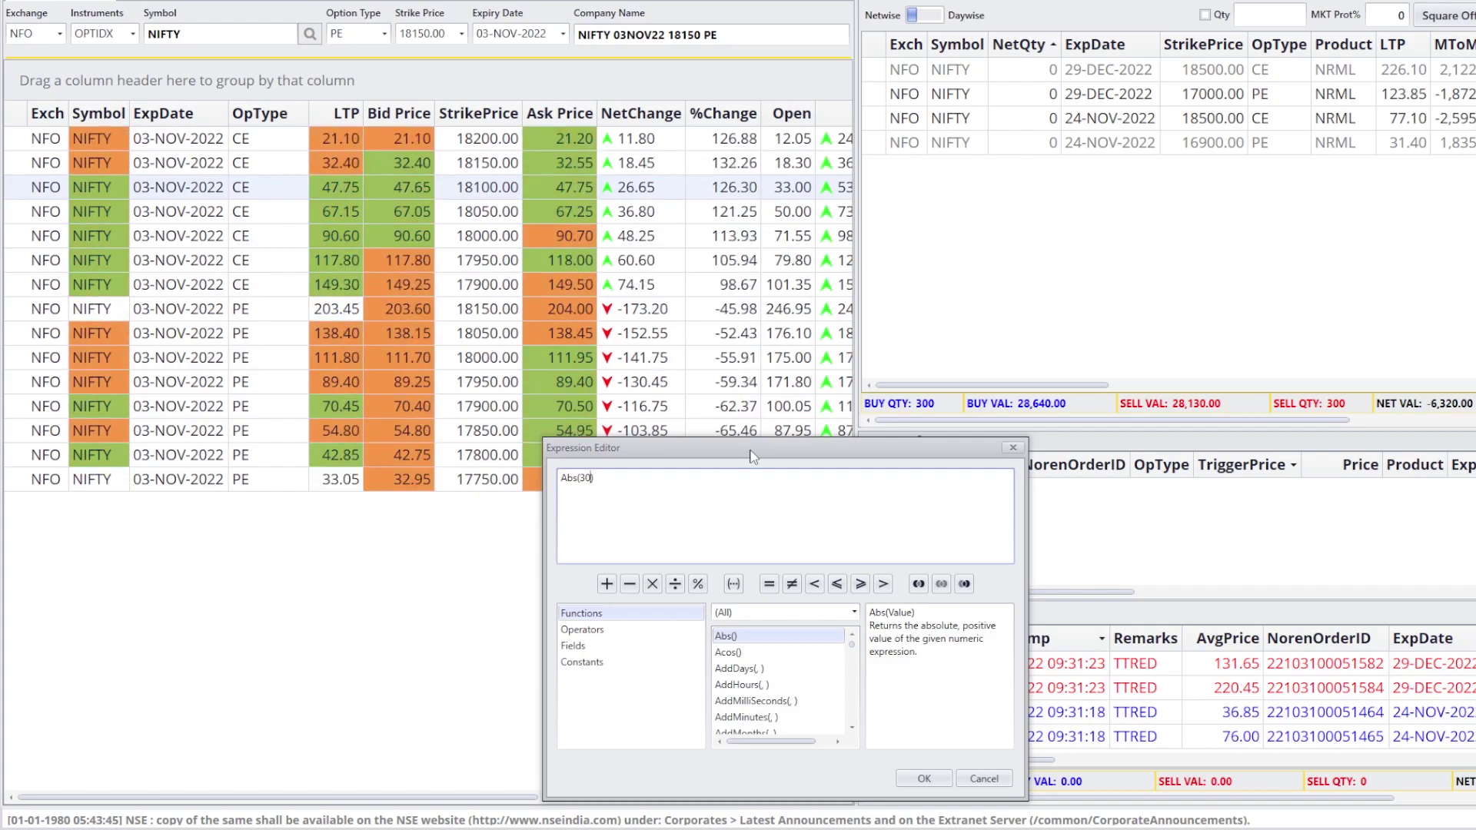
type("-")
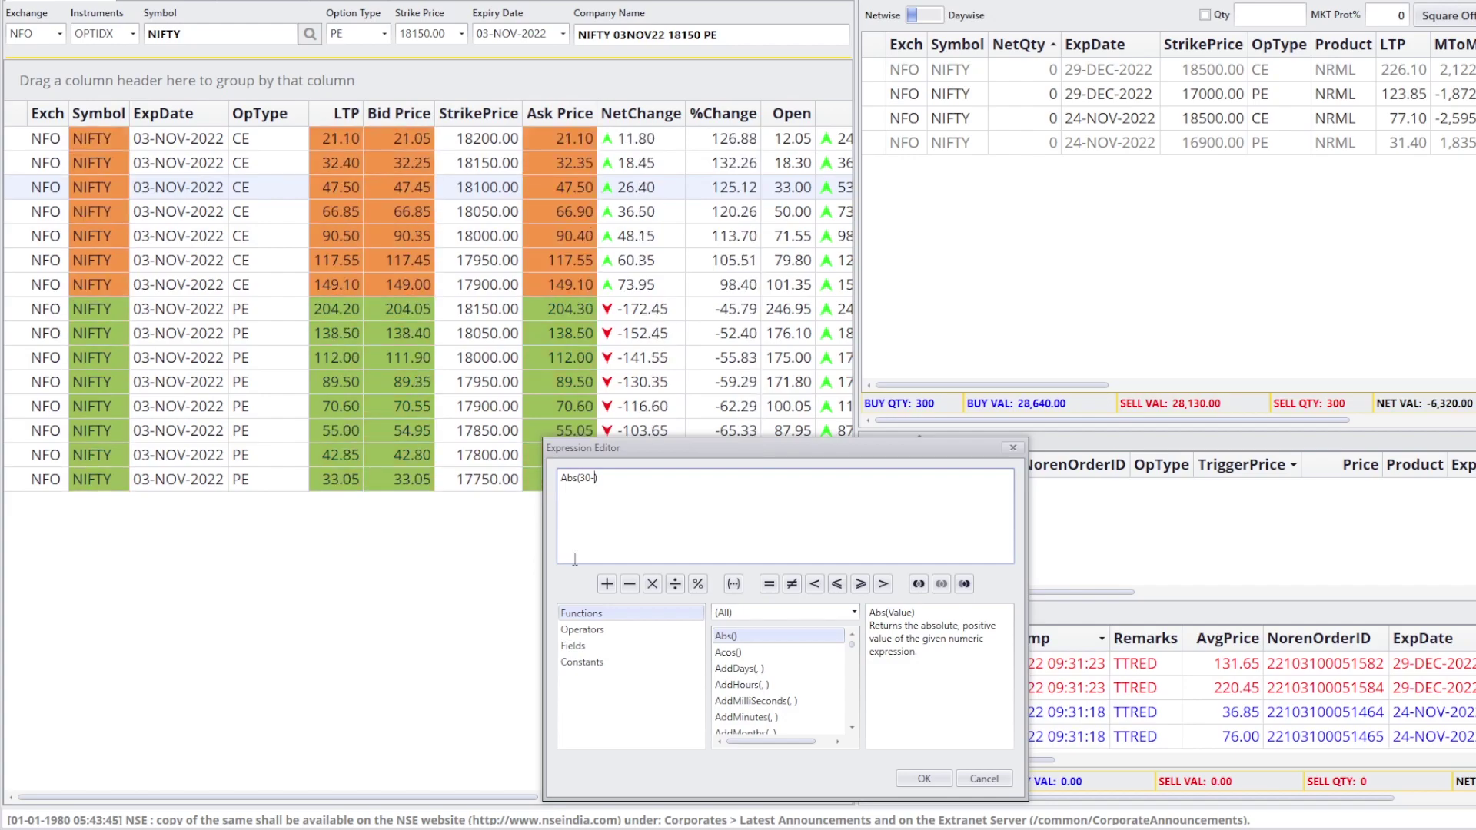
left_click(582, 647)
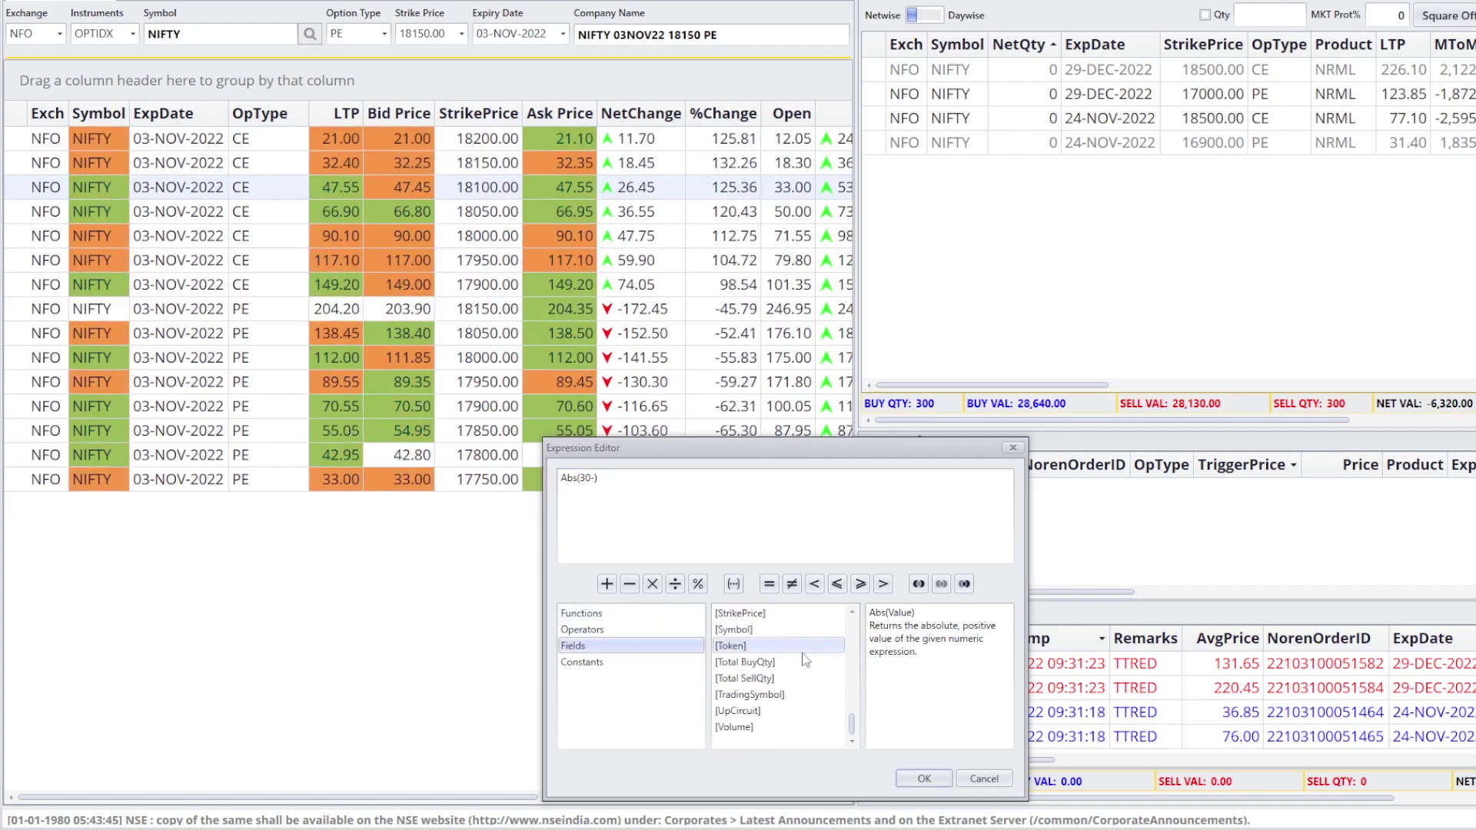
scroll(773, 676, "down", 6)
scroll(769, 694, "up", 3)
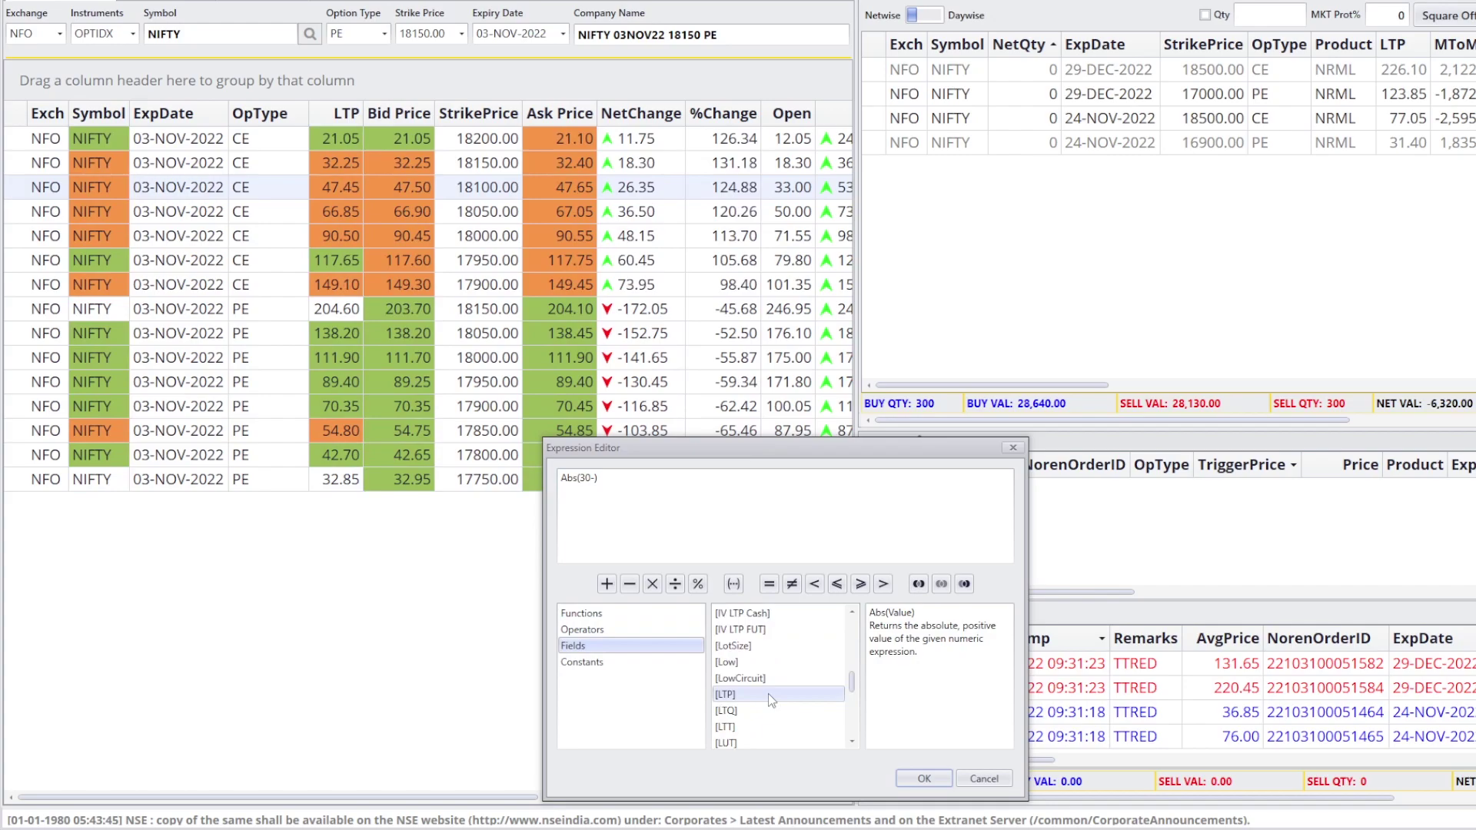
double_click(768, 694)
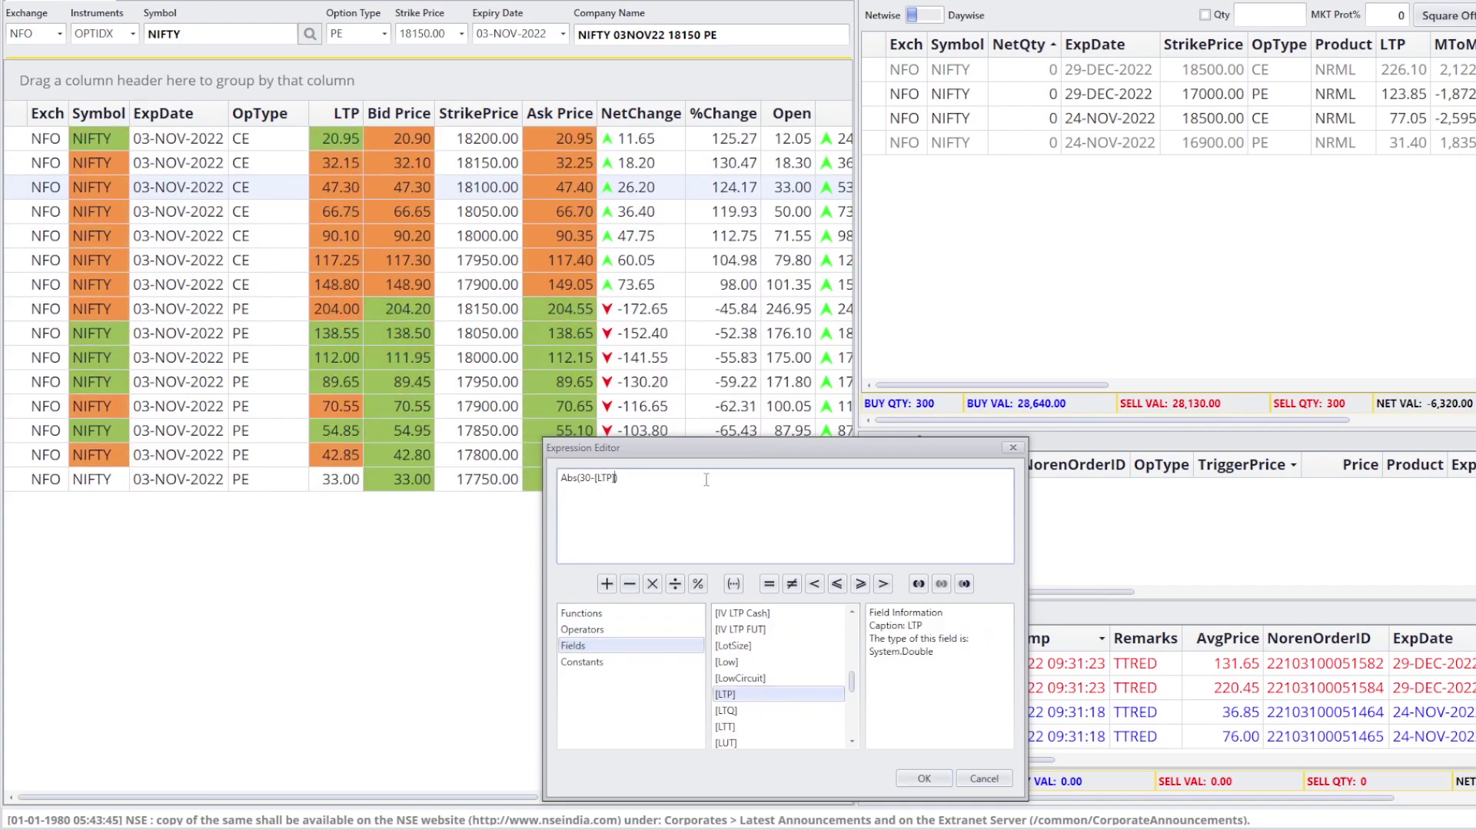
key("Return")
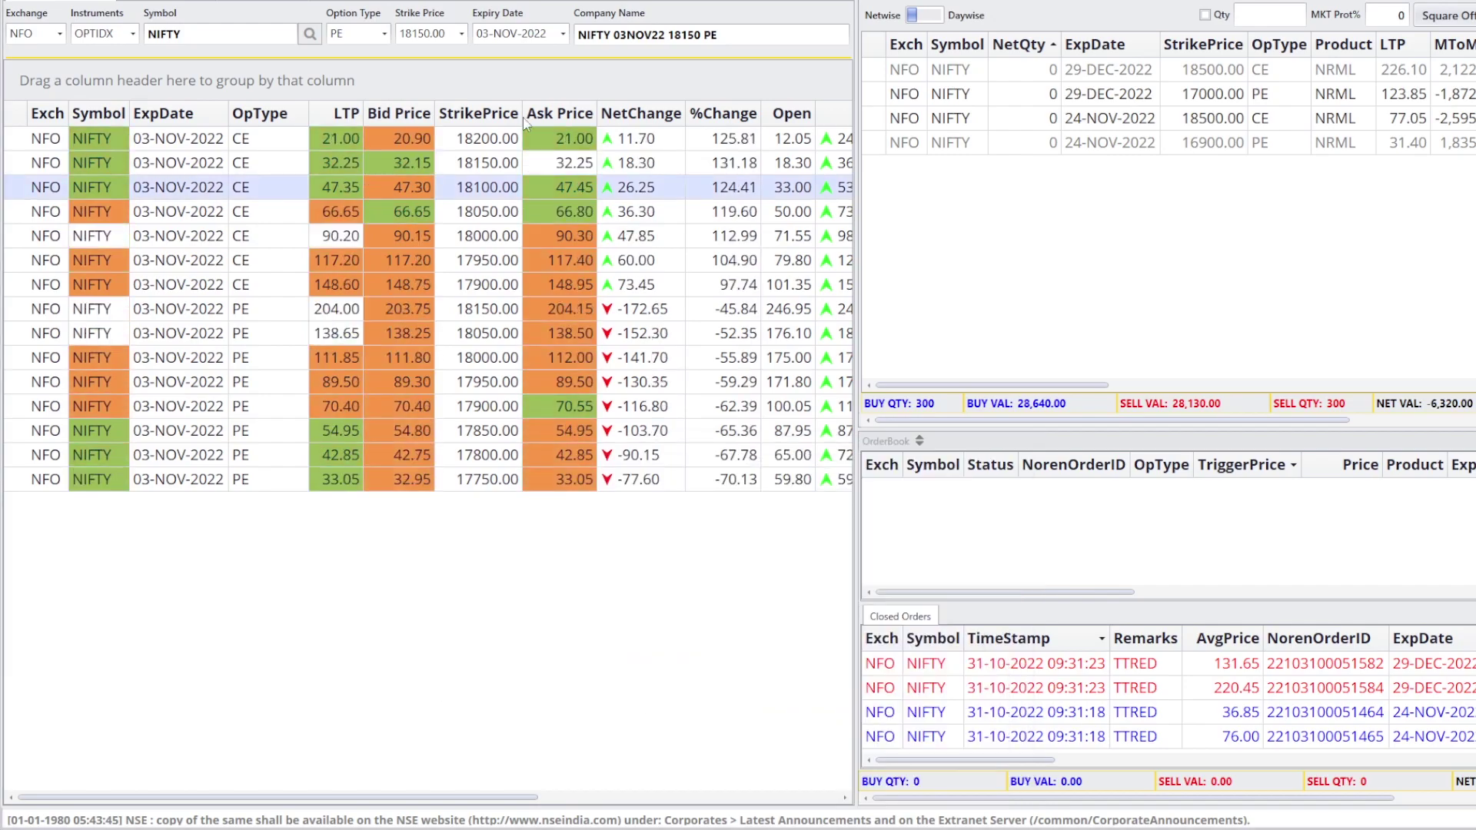
Drag the DIFF column header across the grid and drop it directly after LTP.
left_click_drag(398, 798, 698, 800)
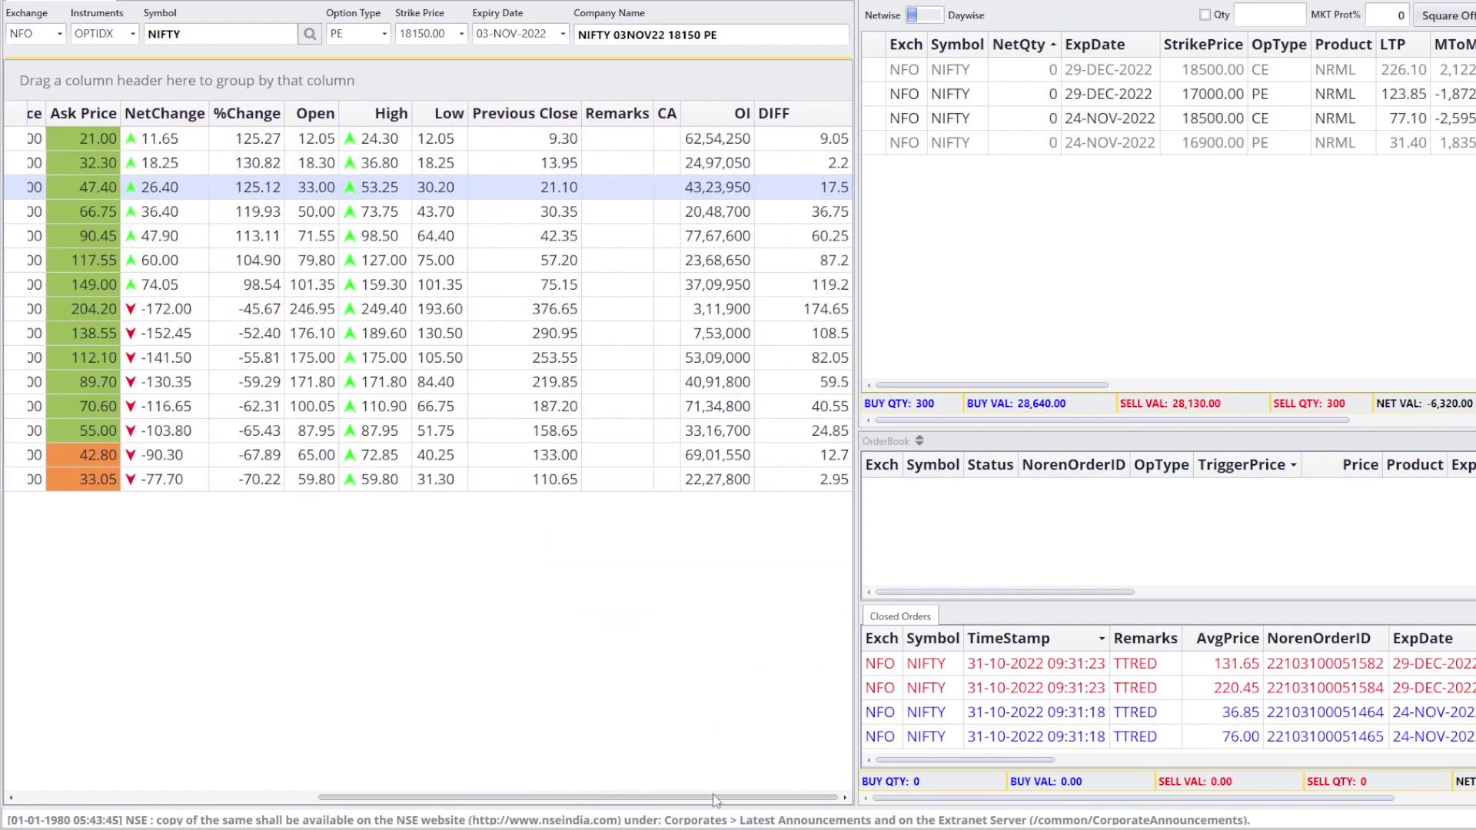
mouse_move(812, 118)
left_mouse_down()
mouse_move(131, 122)
mouse_move(700, 125)
left_mouse_up()
left_click_drag(801, 112, 123, 117)
scroll(486, 794, "left", 5)
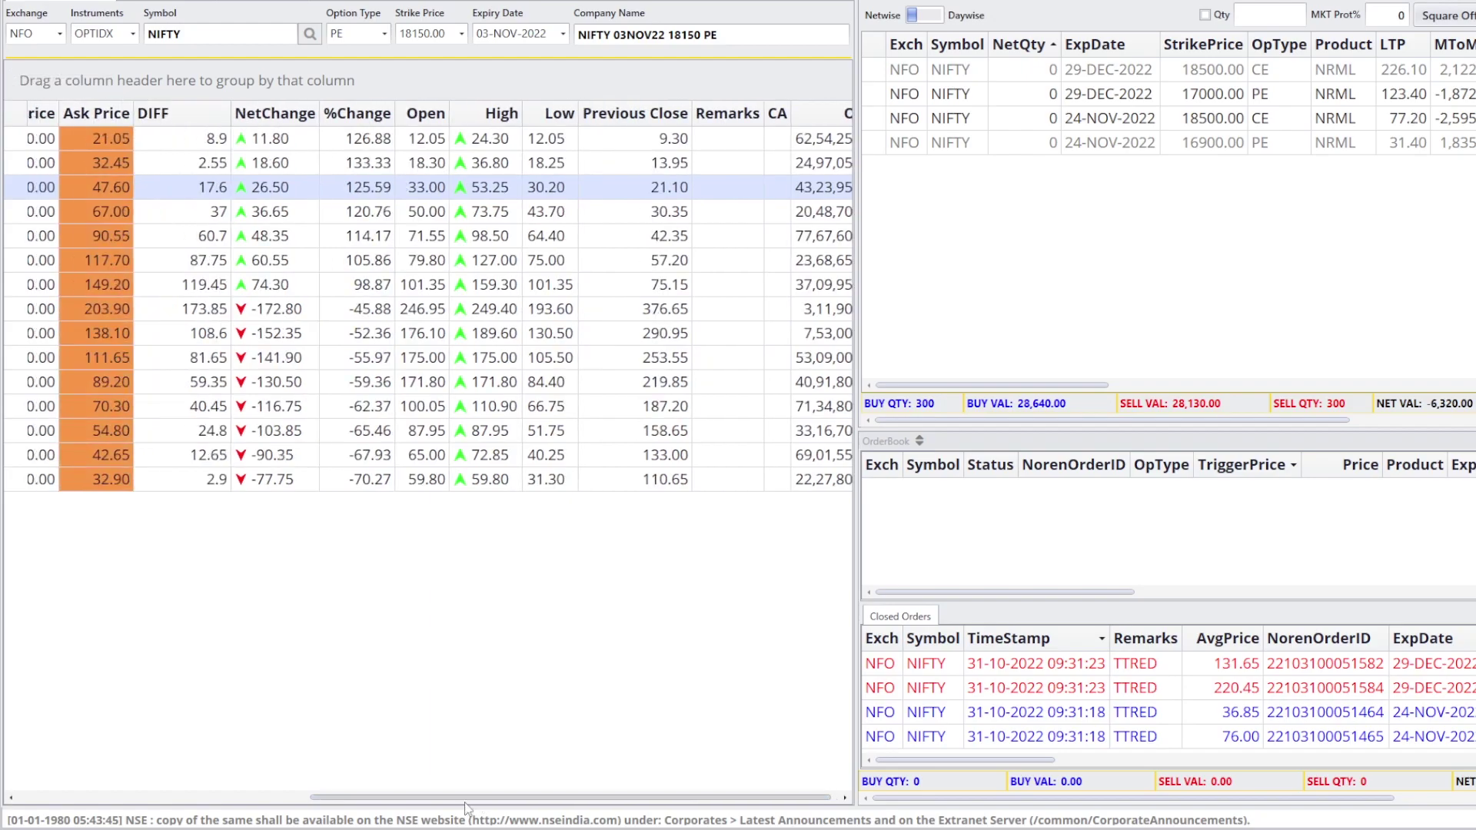
left_click_drag(493, 115, 223, 116)
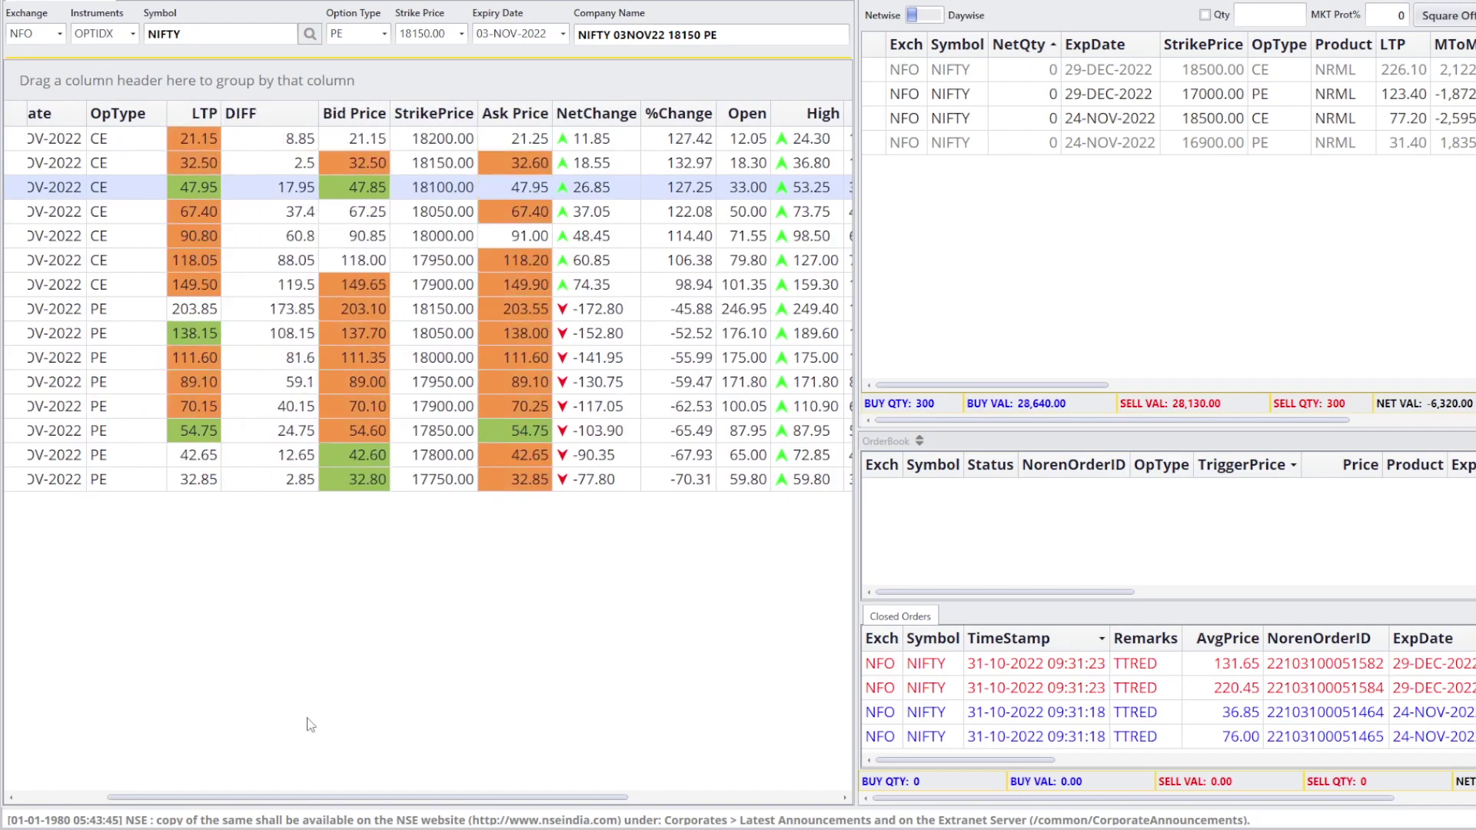
scroll(307, 718, "left", 3)
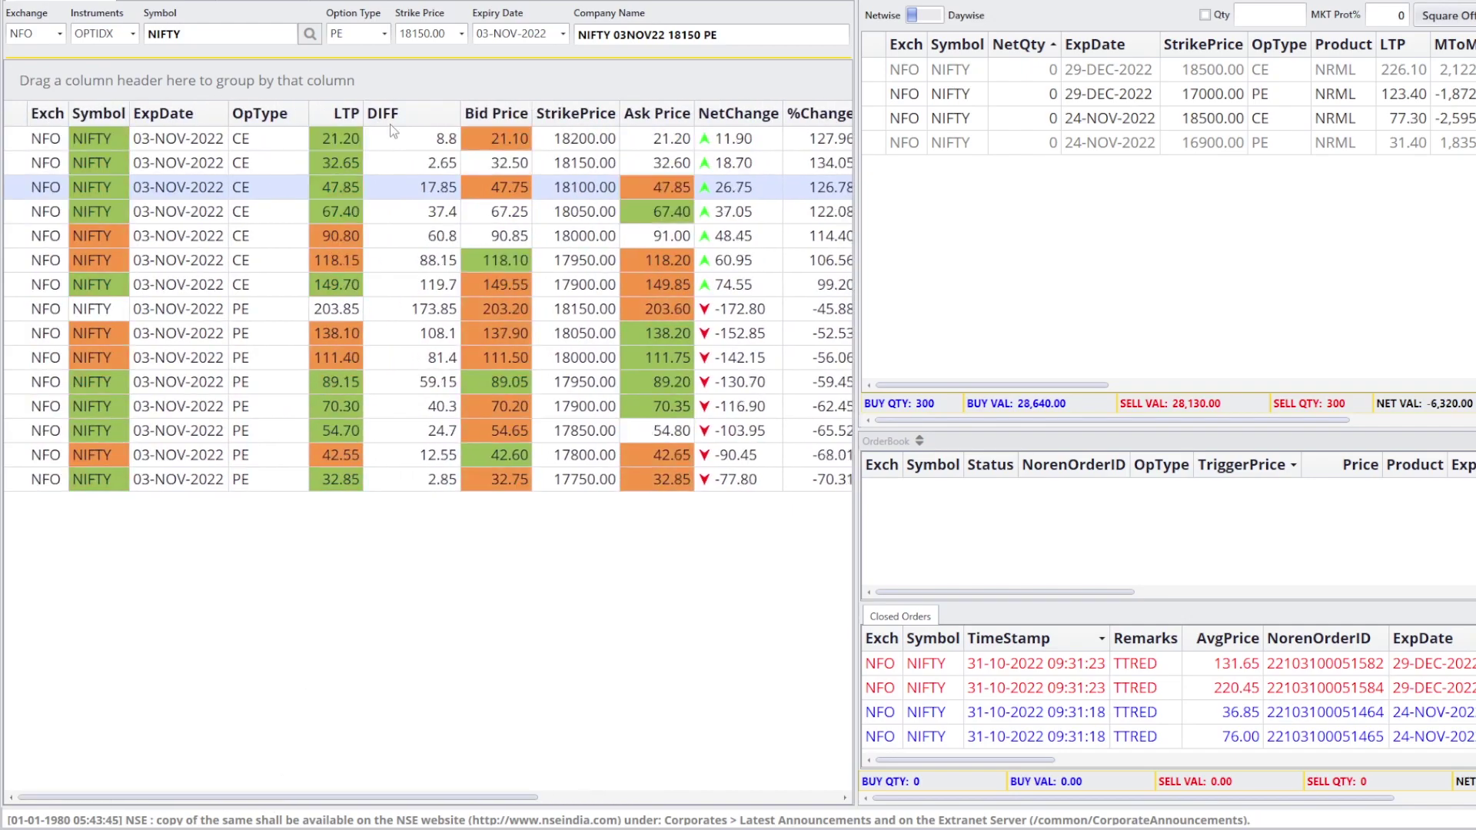
Sort by DIFF ascending and check the top rows, the 17750 PE and 18150 CE.
left_click(432, 113)
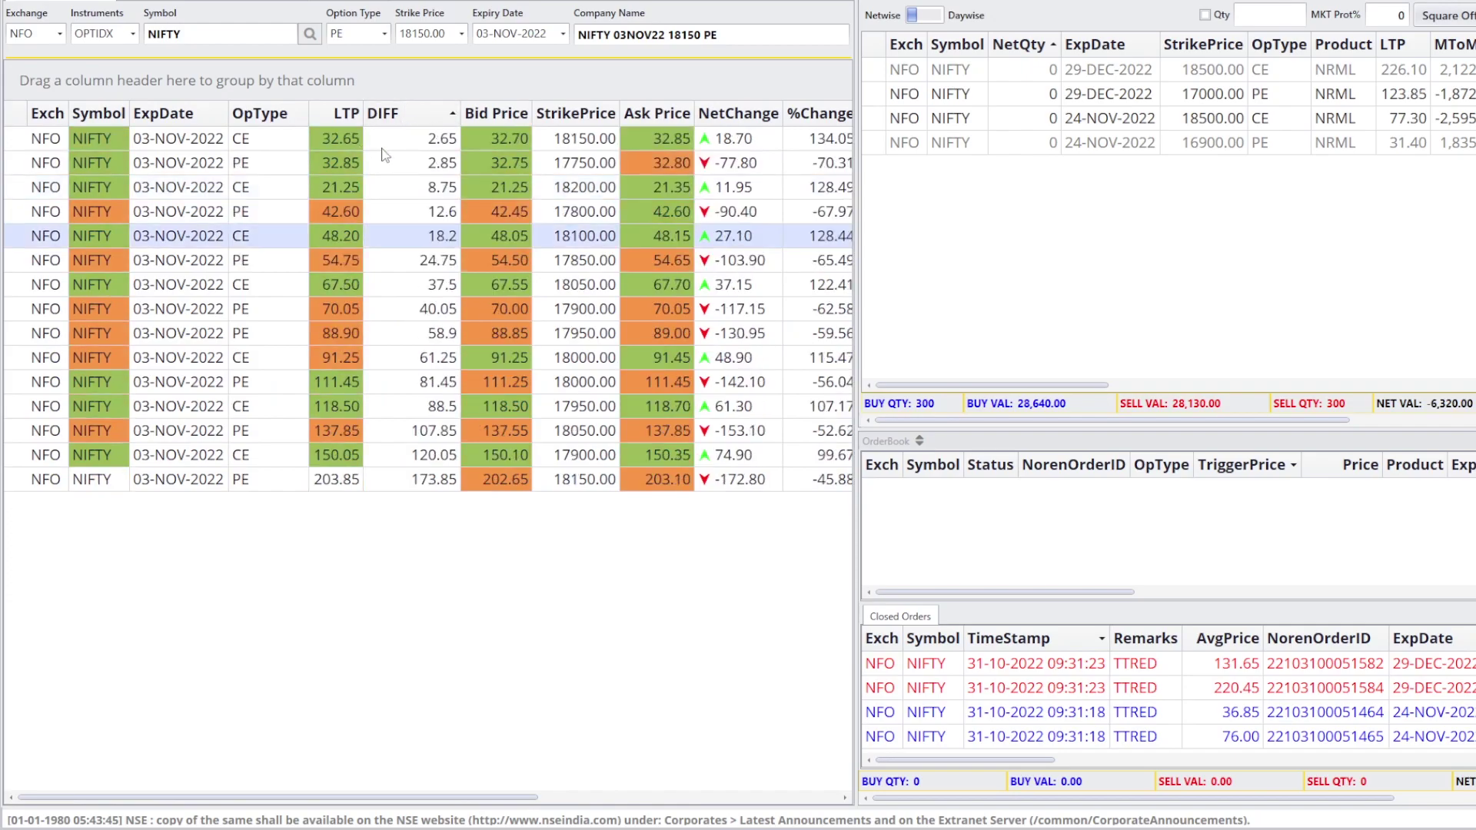
left_click(300, 165)
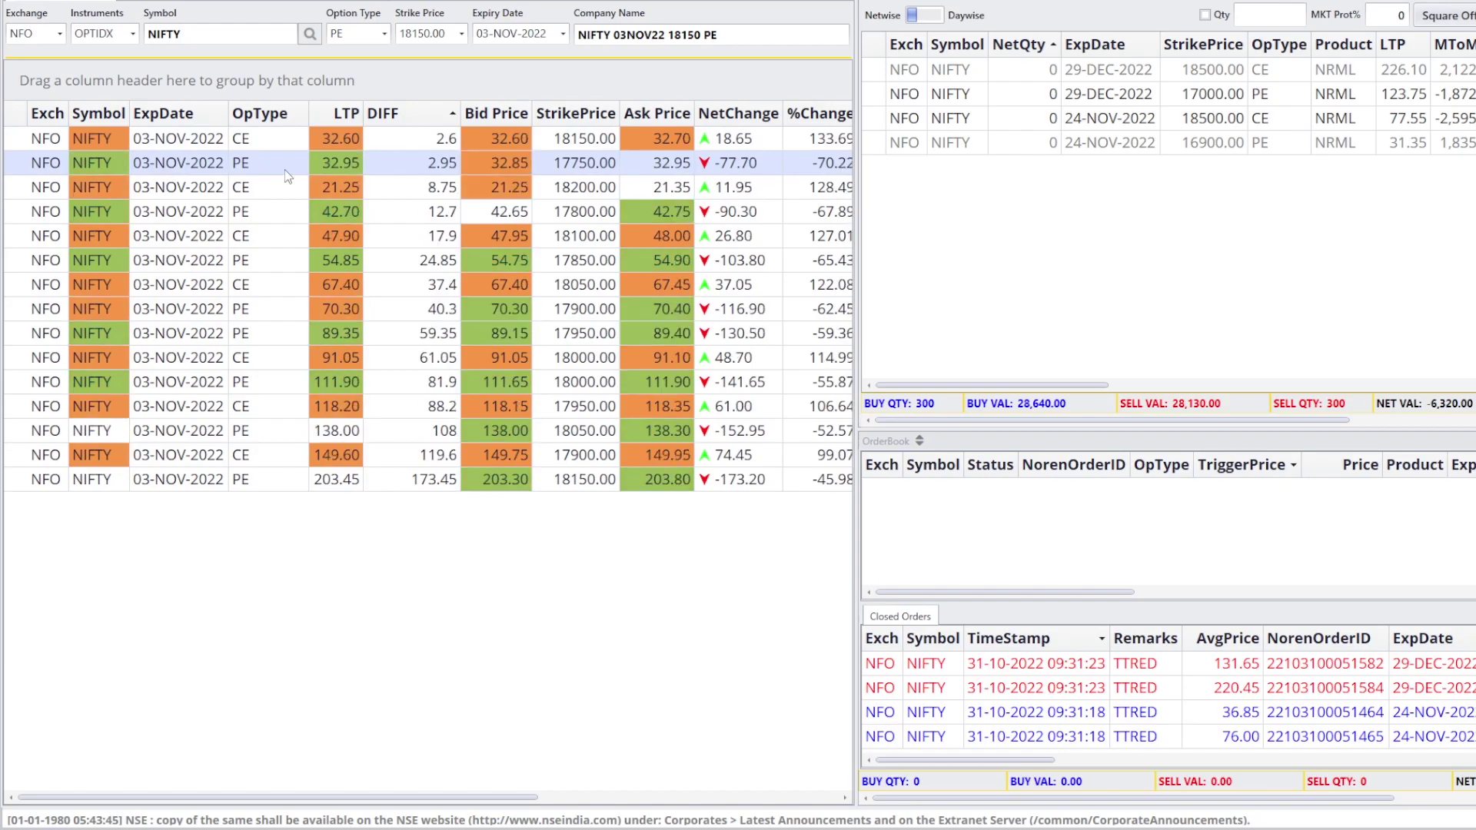
left_click(289, 138)
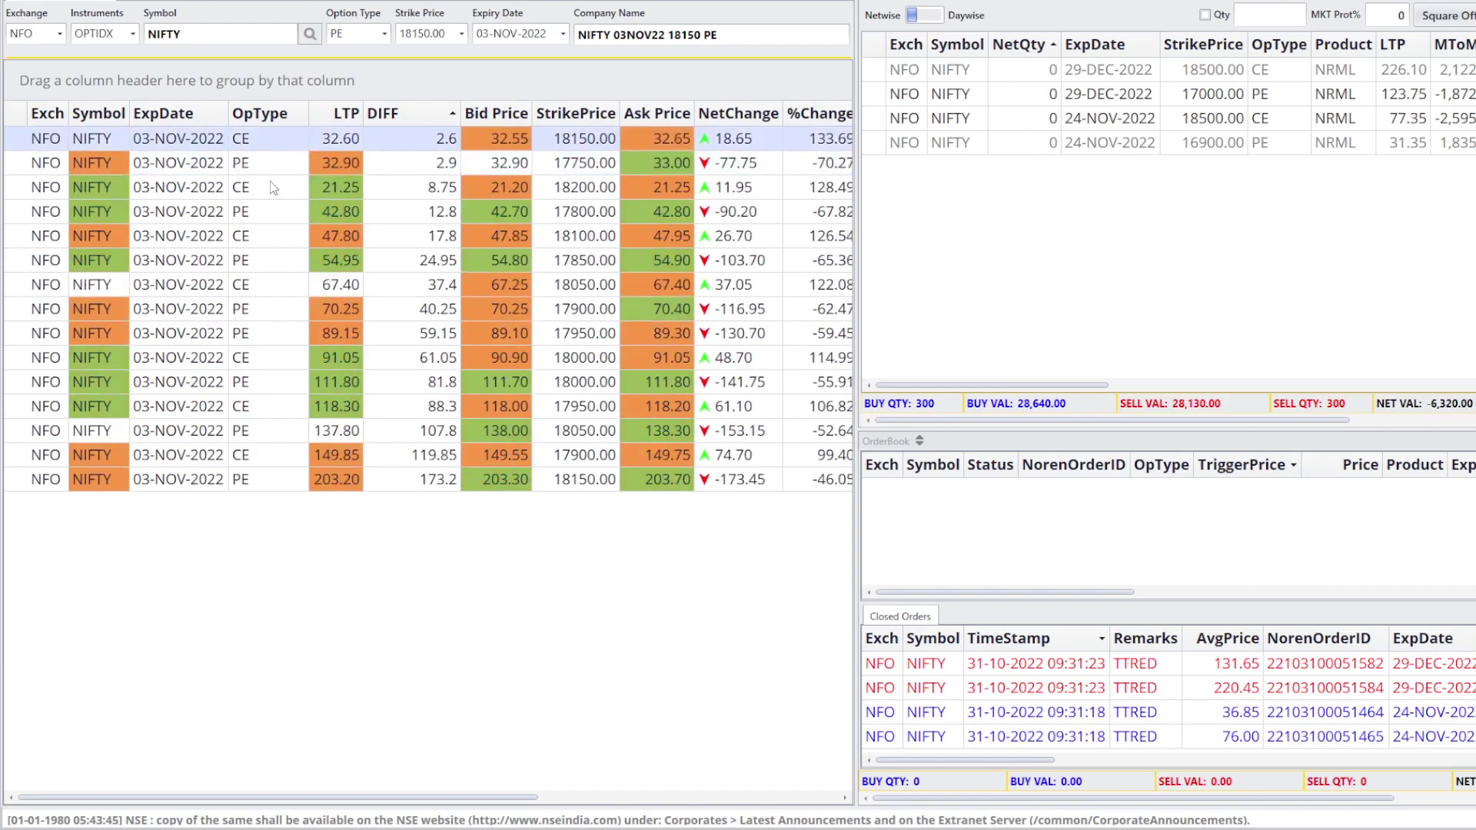
right_click(392, 113)
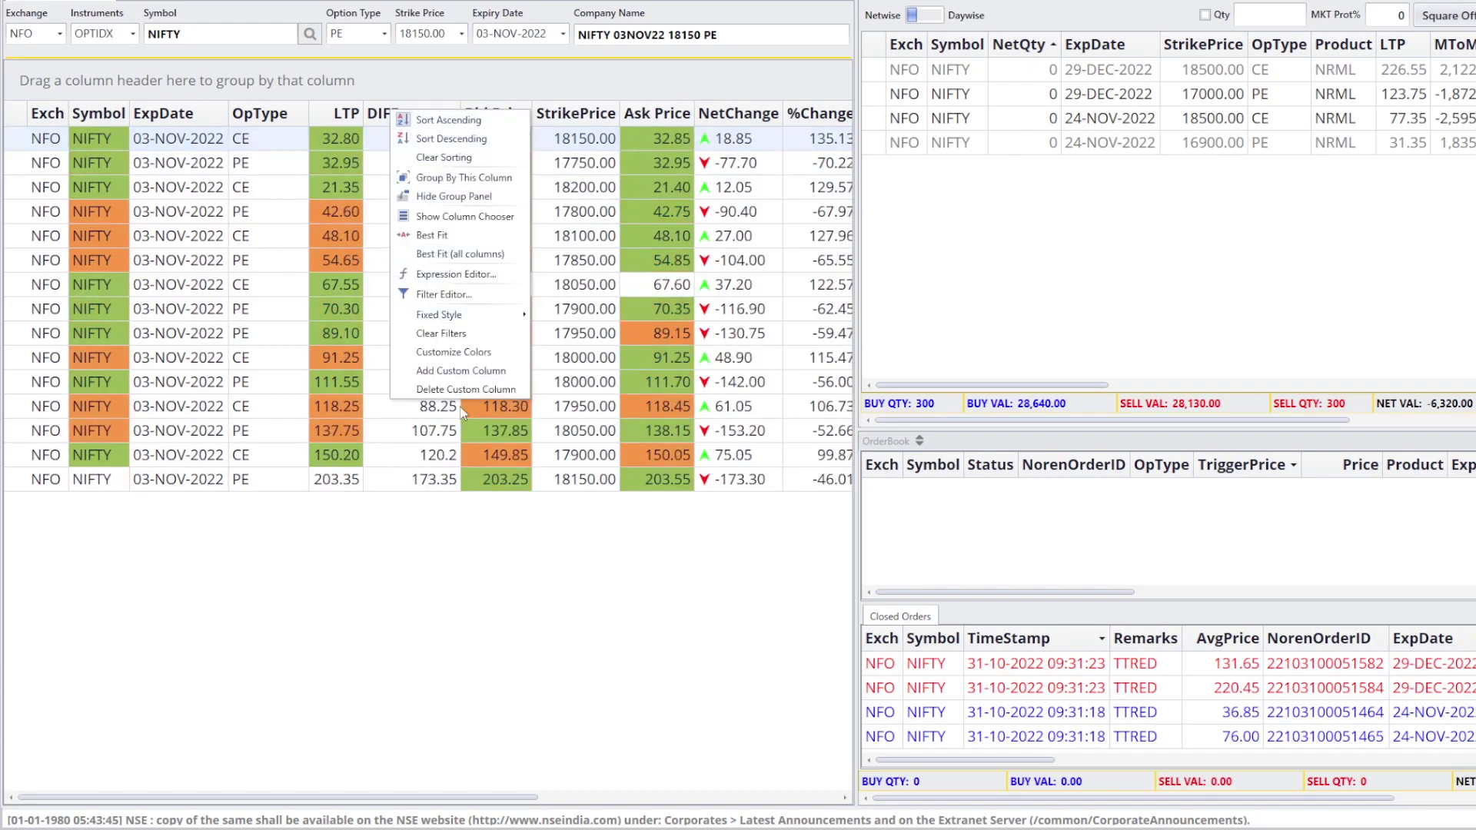
Edit the DIFF expression from Abs(30-[LTP]) to Abs(40-[LTP]) and apply it.
left_click(446, 273)
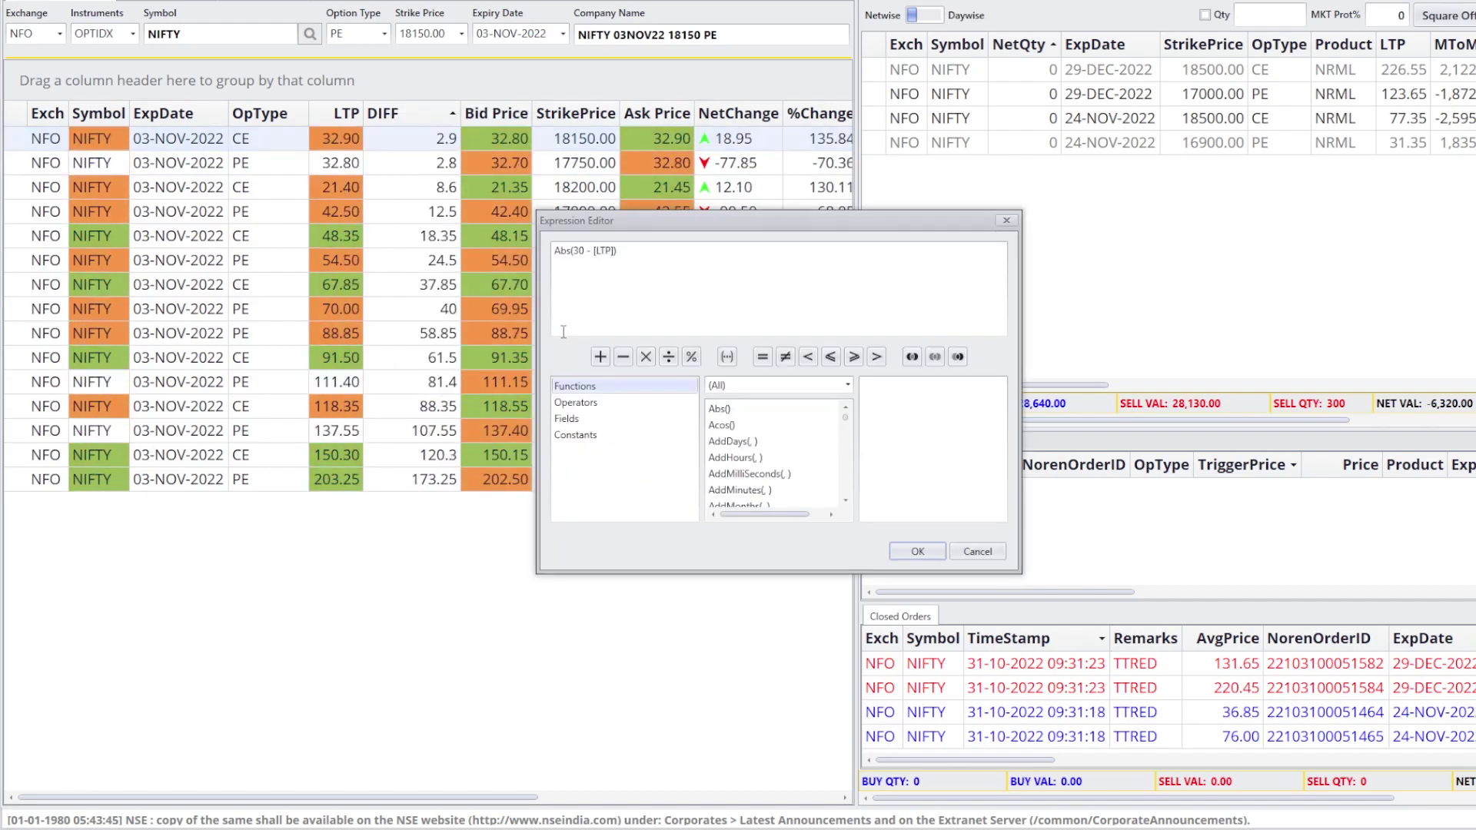
left_click(576, 250)
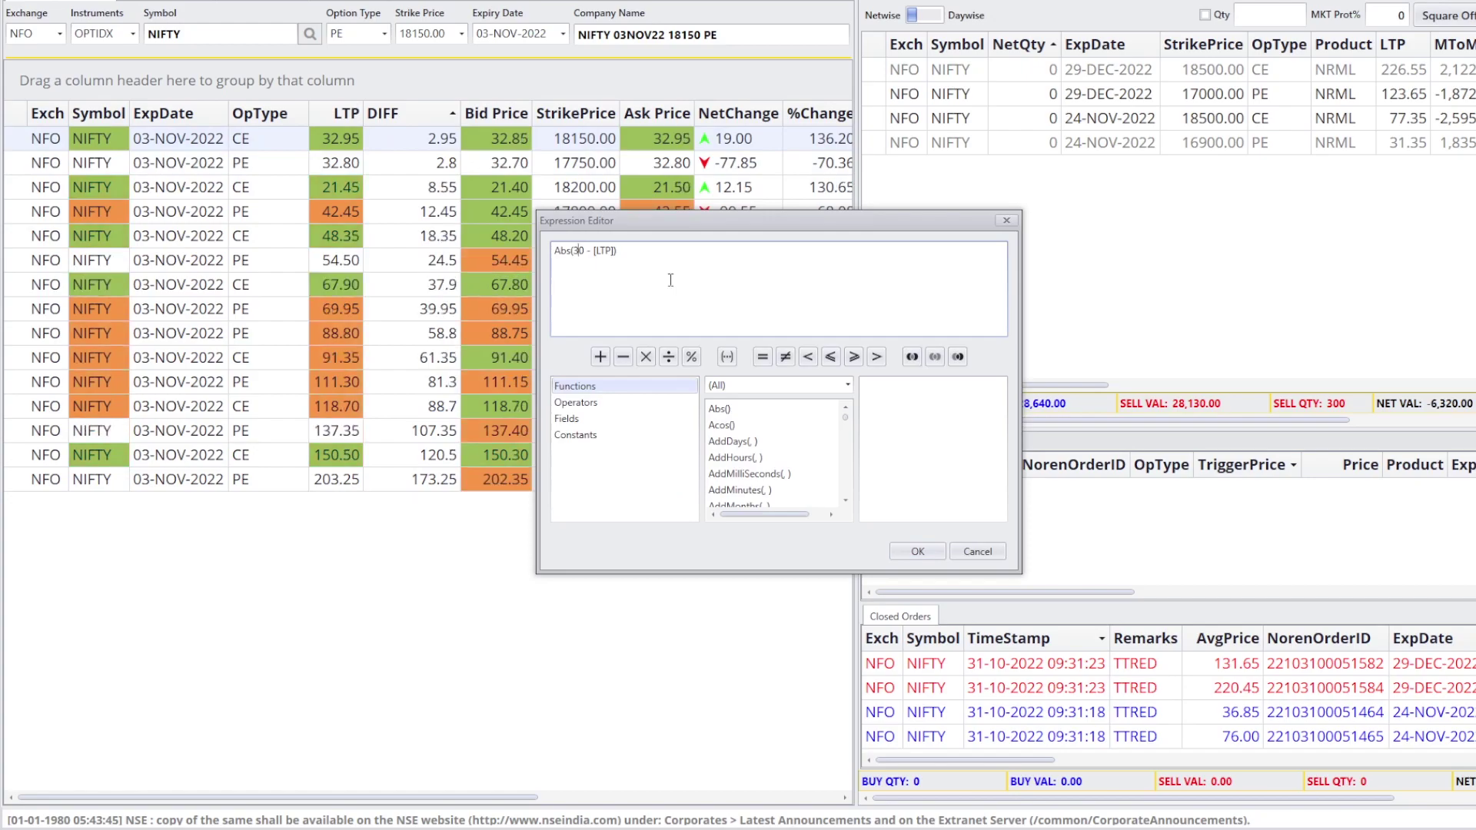
key("BackSpace")
key("Delete")
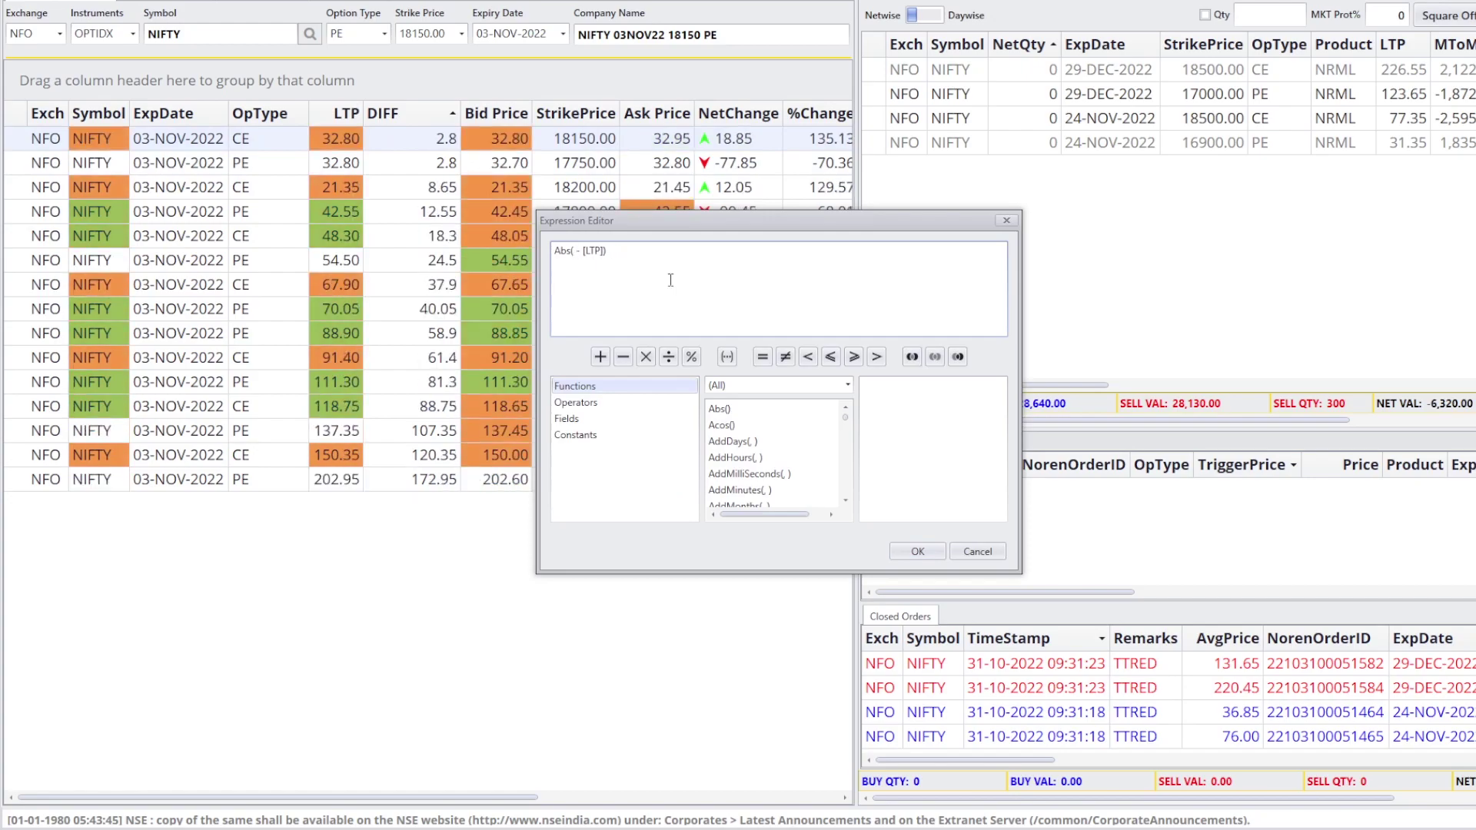
type("40")
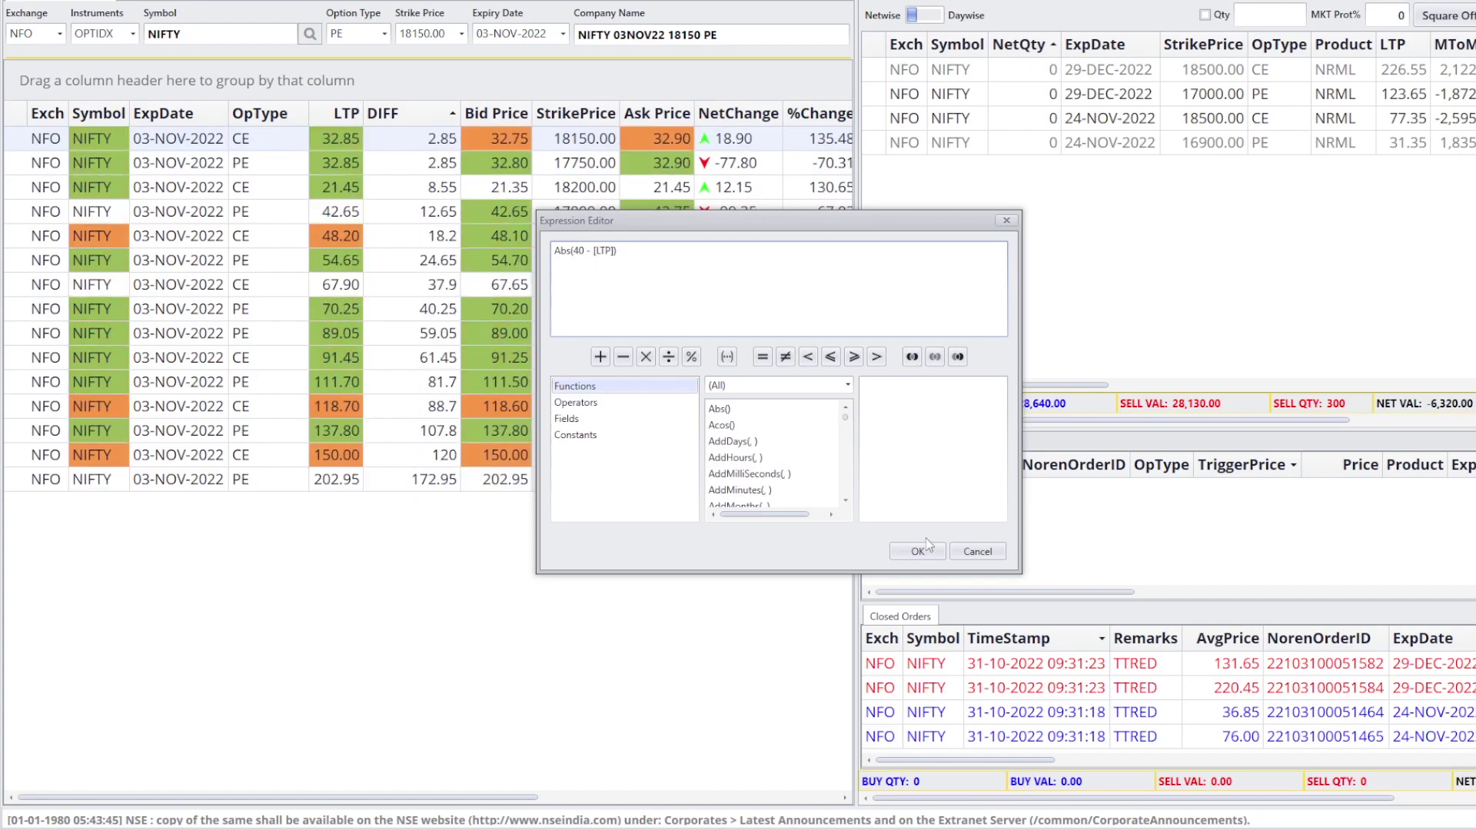
left_click(917, 551)
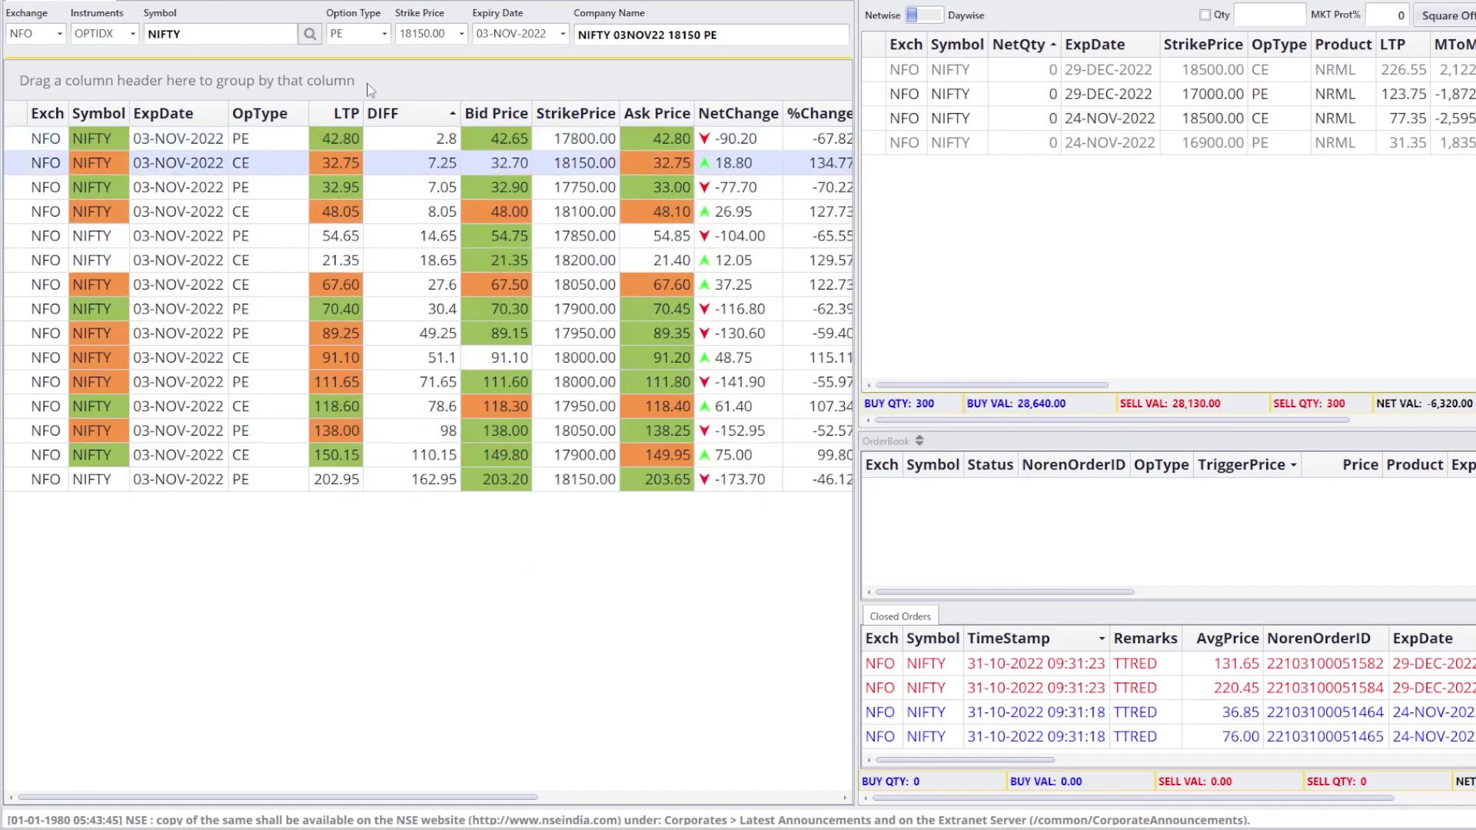
left_click(416, 115)
left_click(416, 115)
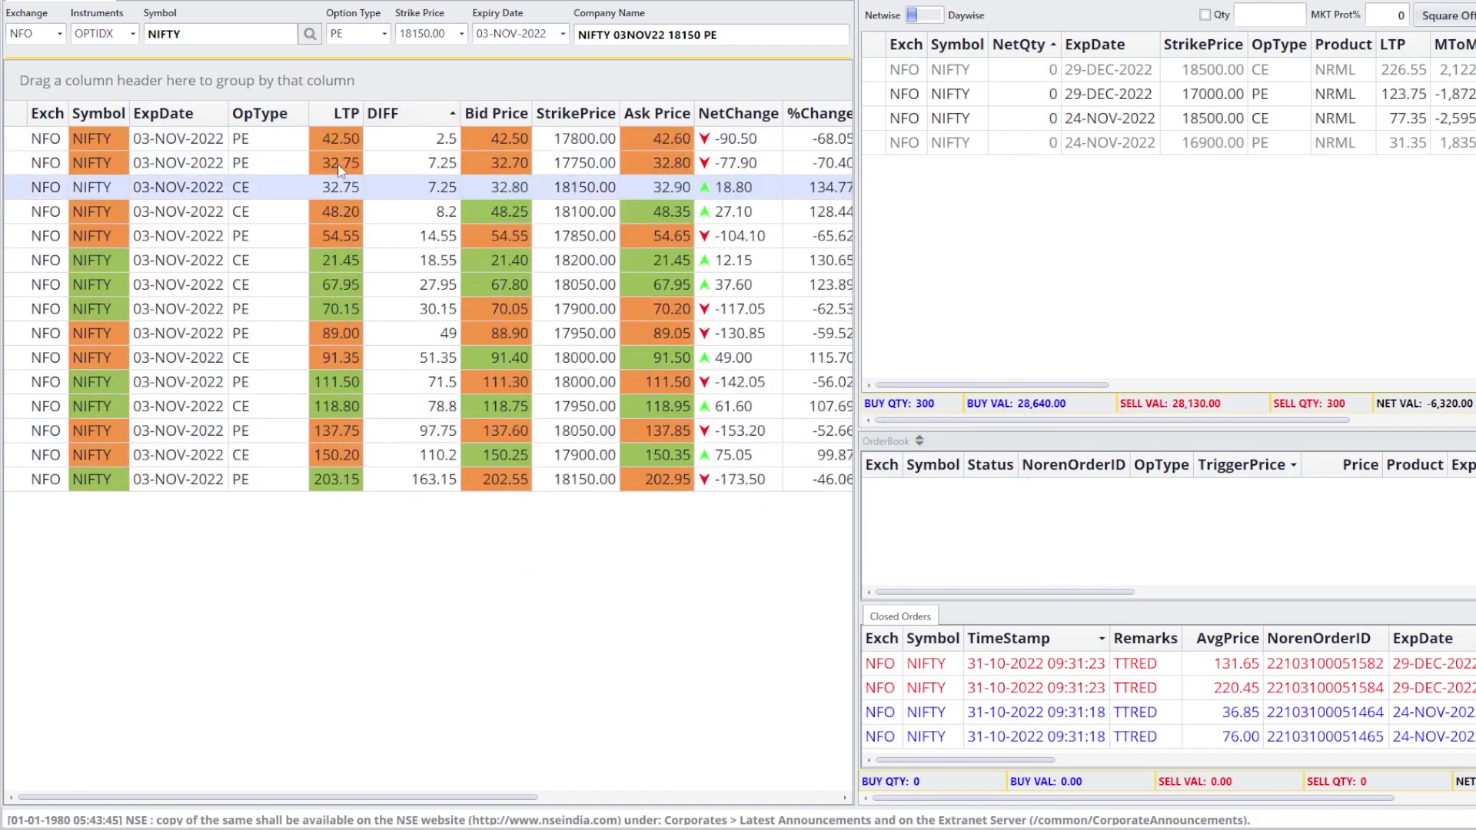
left_click(403, 164)
key("Up")
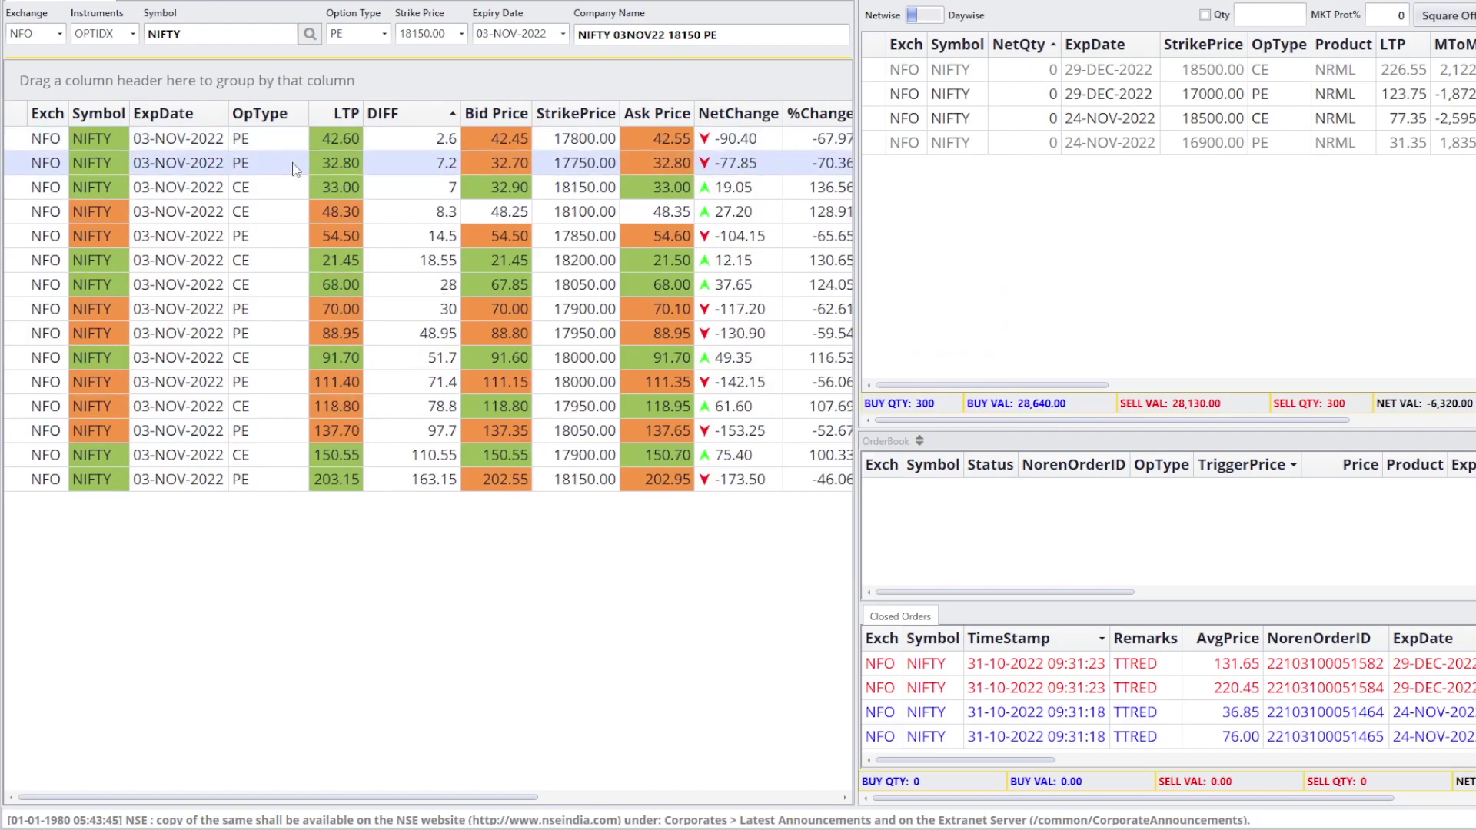
left_click(292, 162)
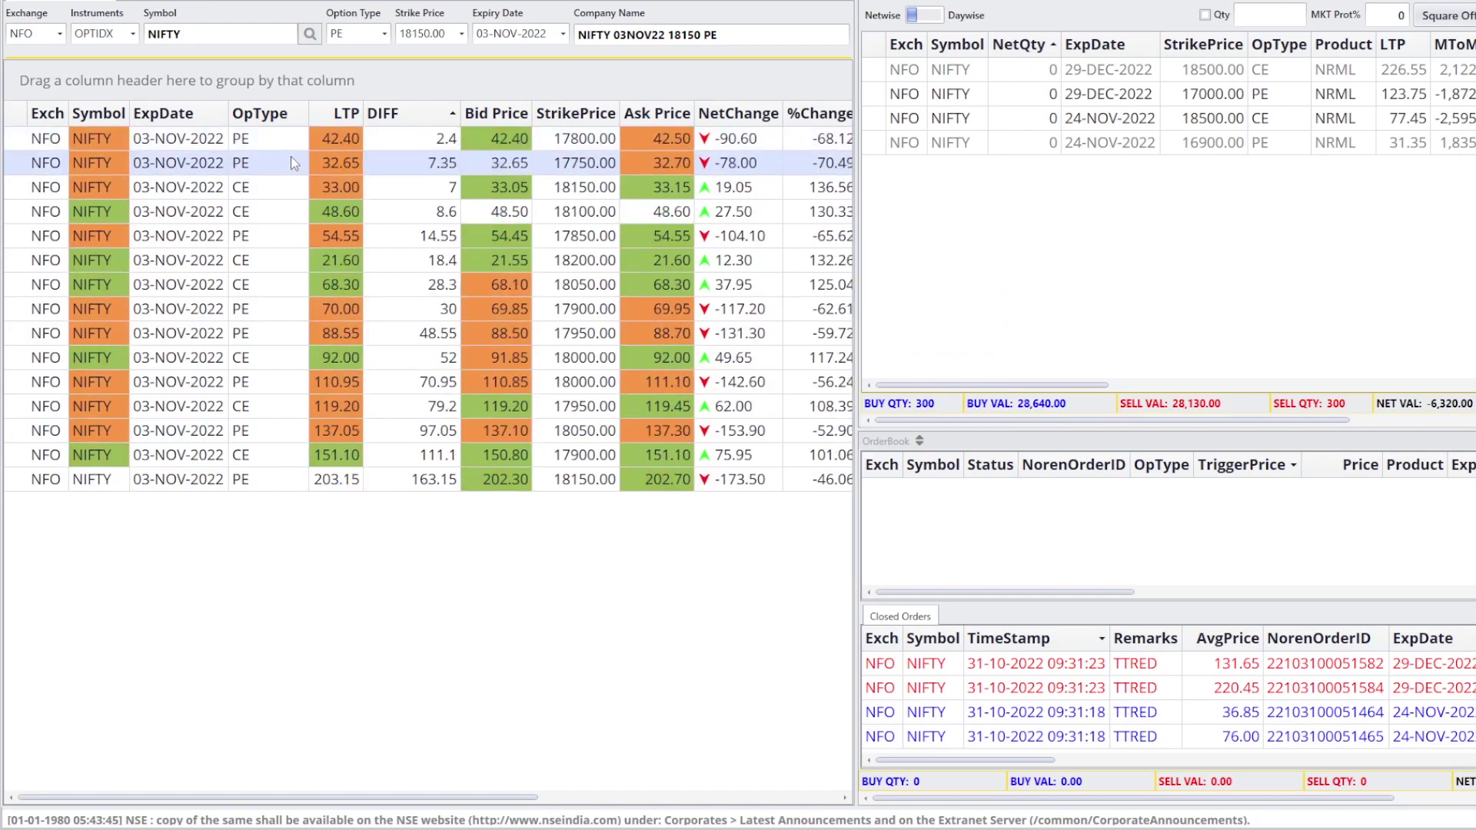
left_click(260, 184)
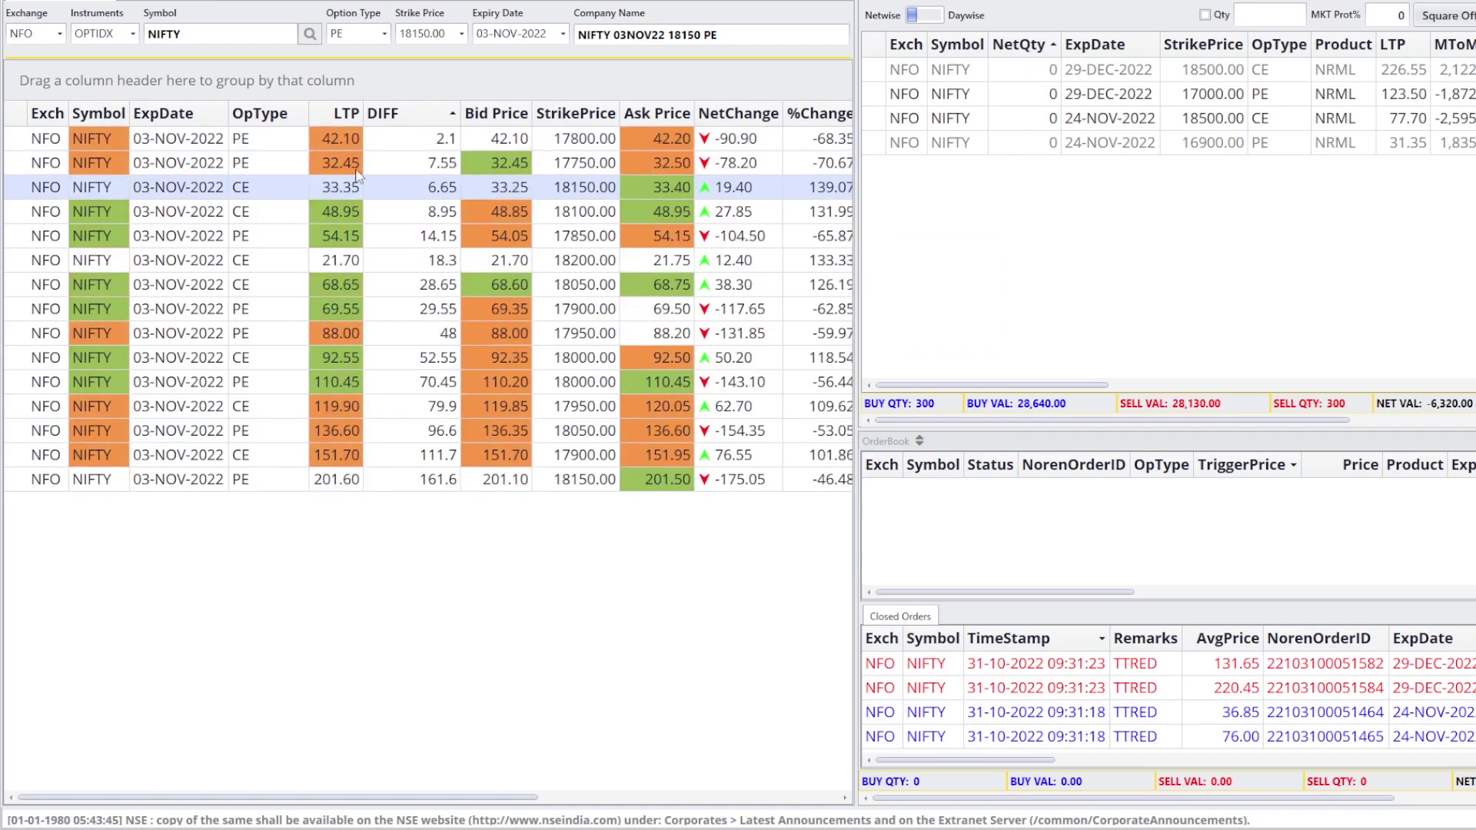
left_click(265, 165)
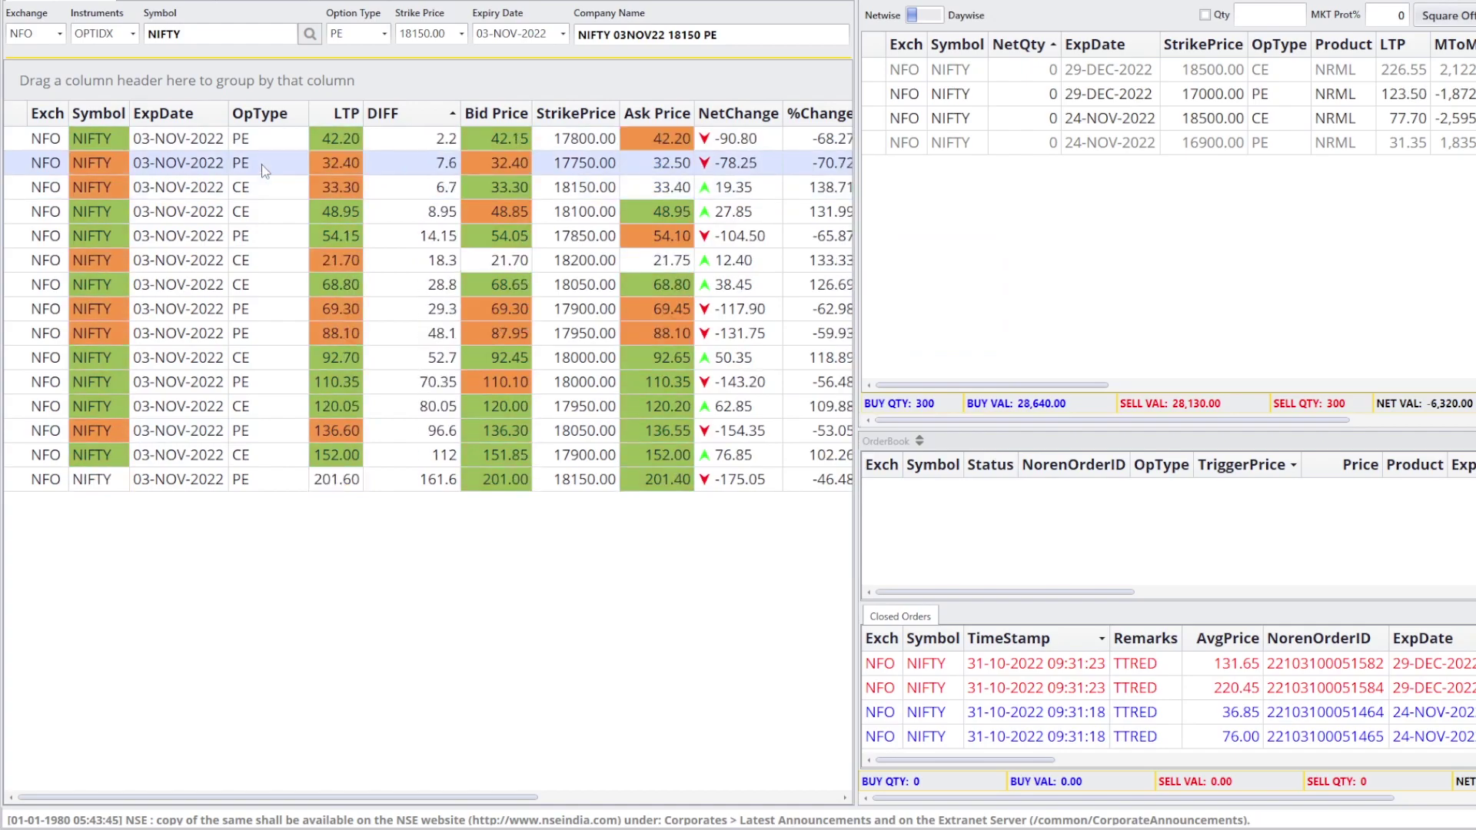
left_click(265, 195)
left_click(255, 216)
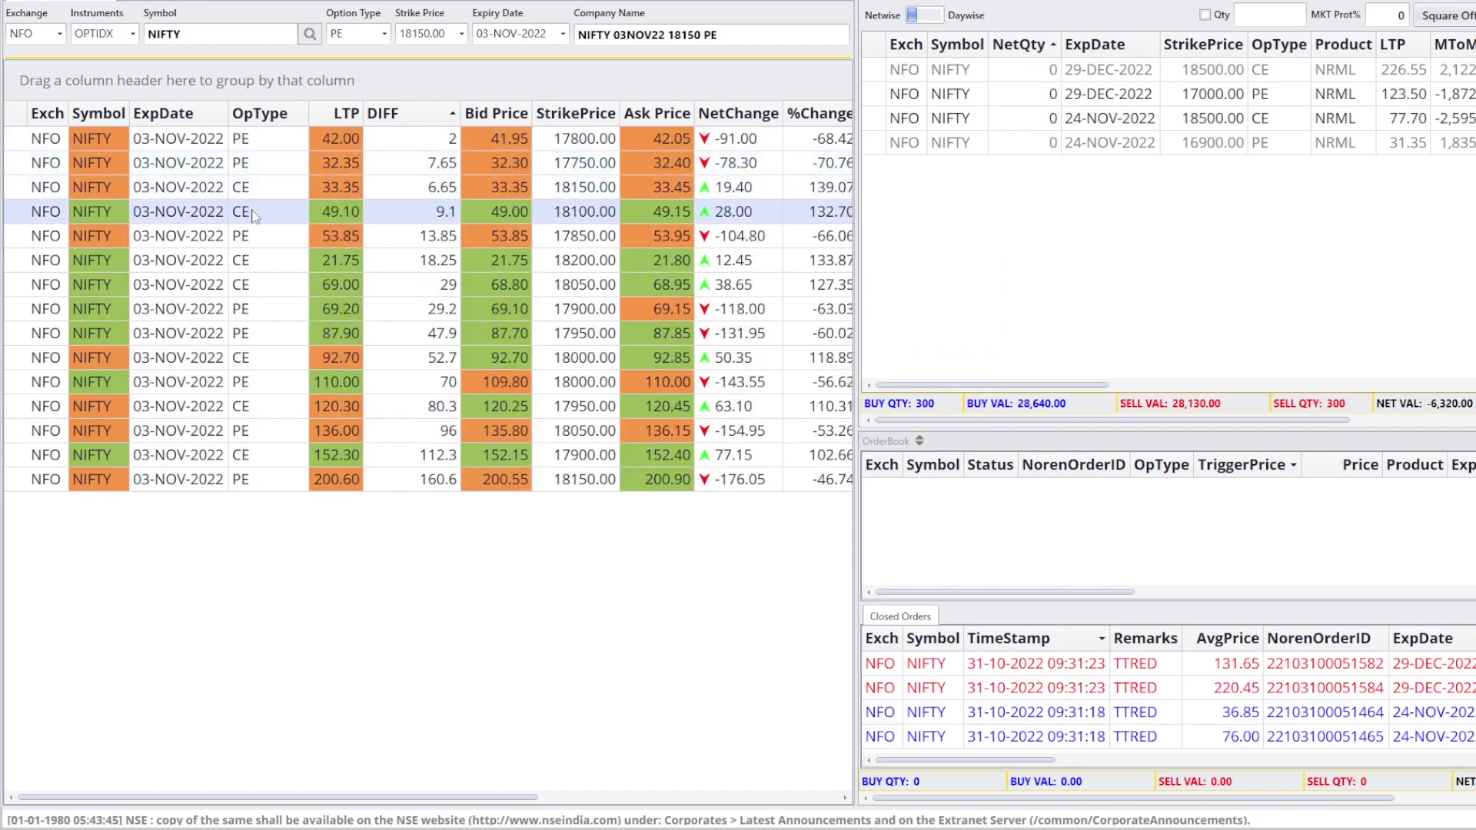
left_click(262, 186)
left_click(269, 163)
left_click(275, 139)
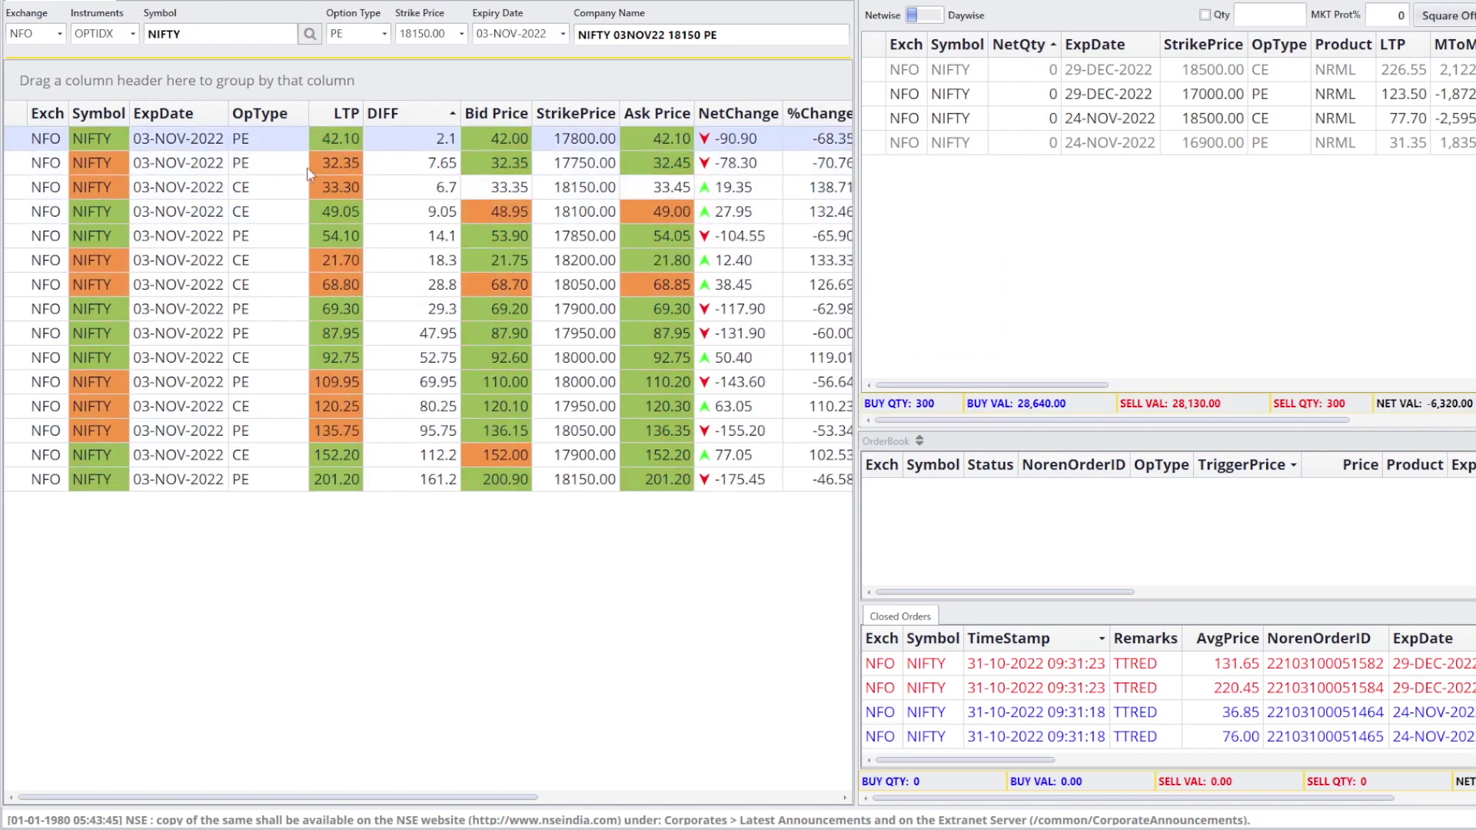
left_click(306, 164)
left_click(297, 186)
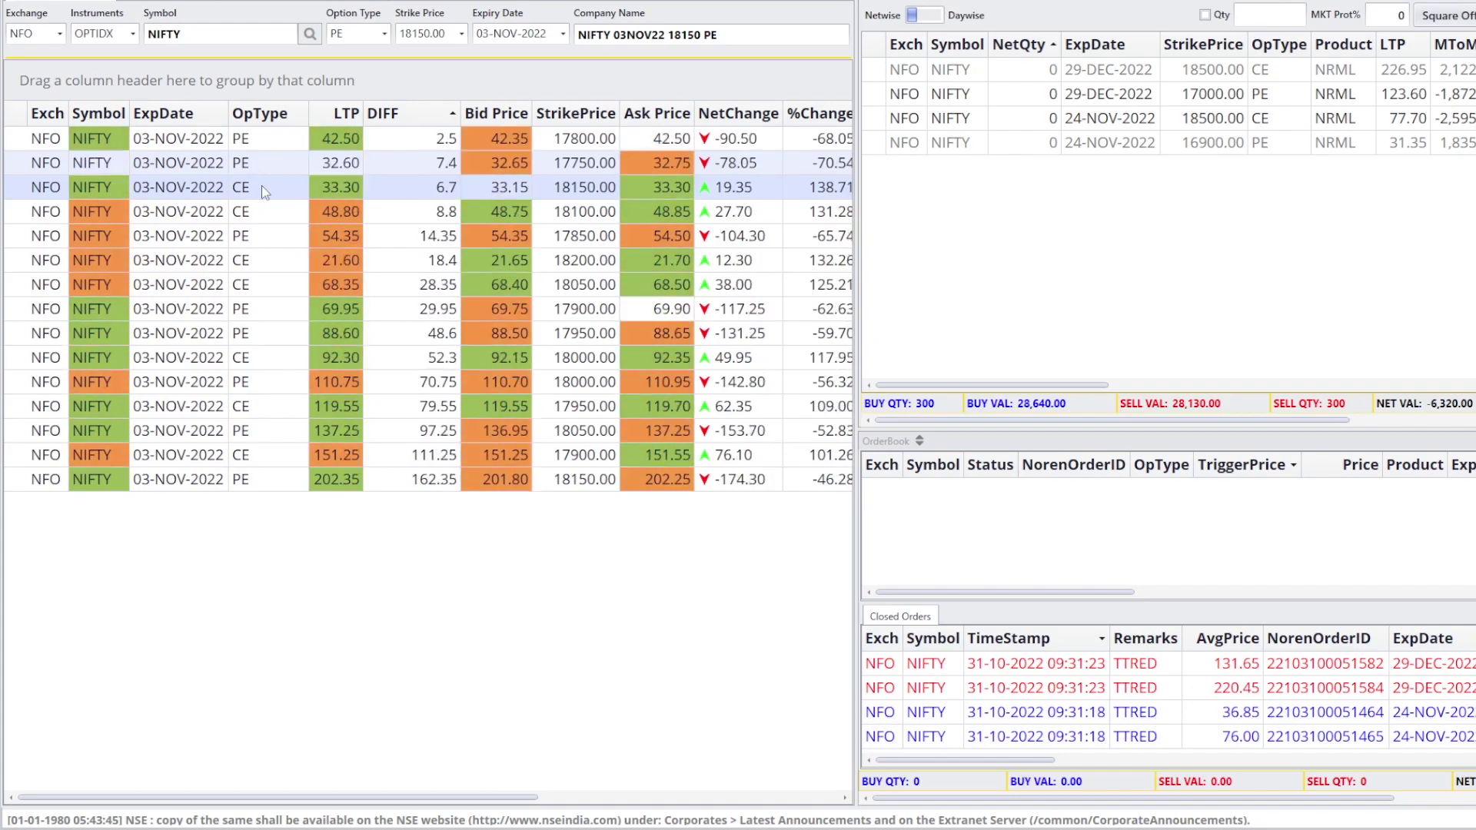
left_click(438, 138)
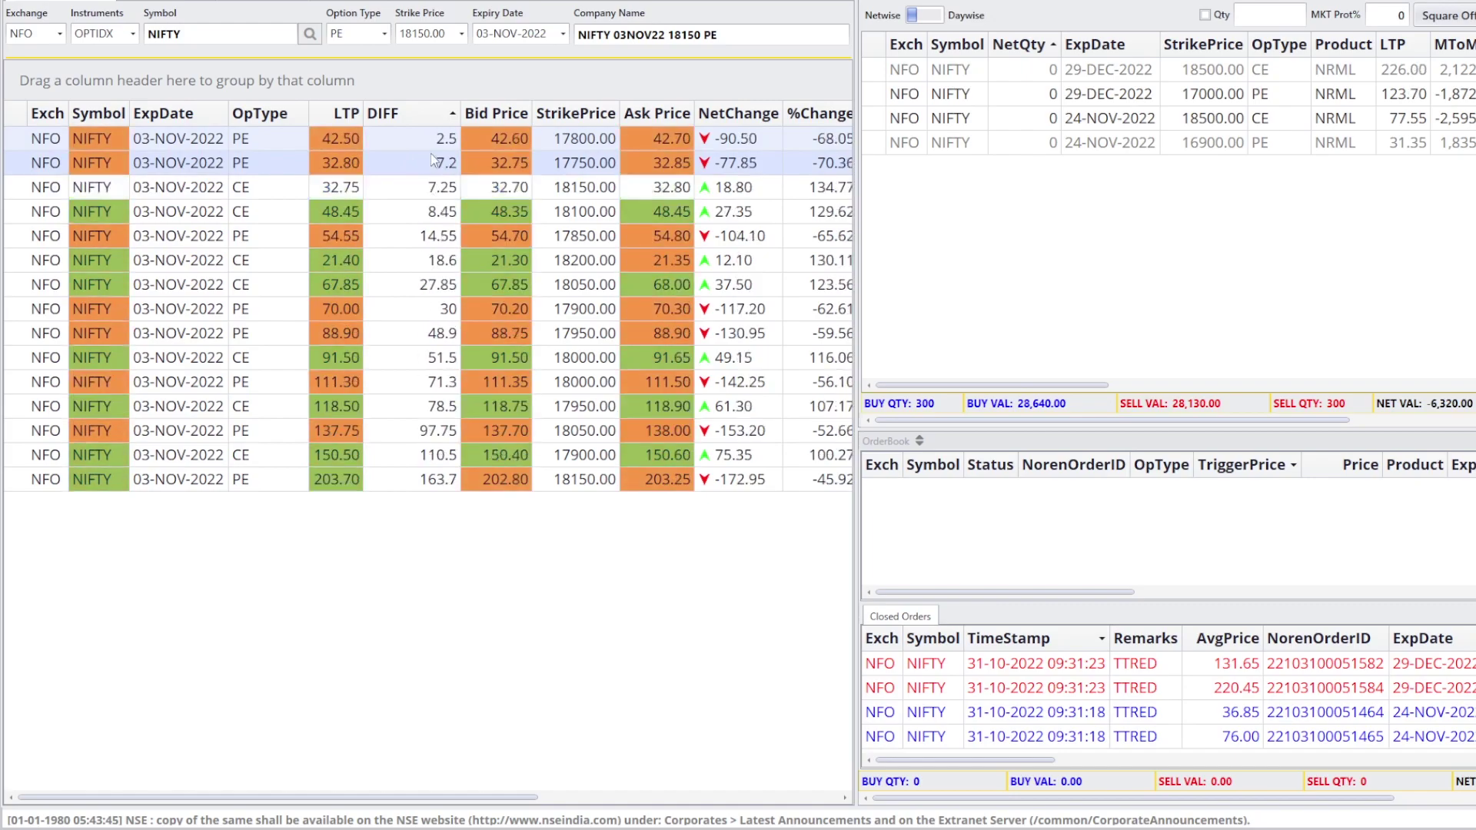
left_click(372, 188)
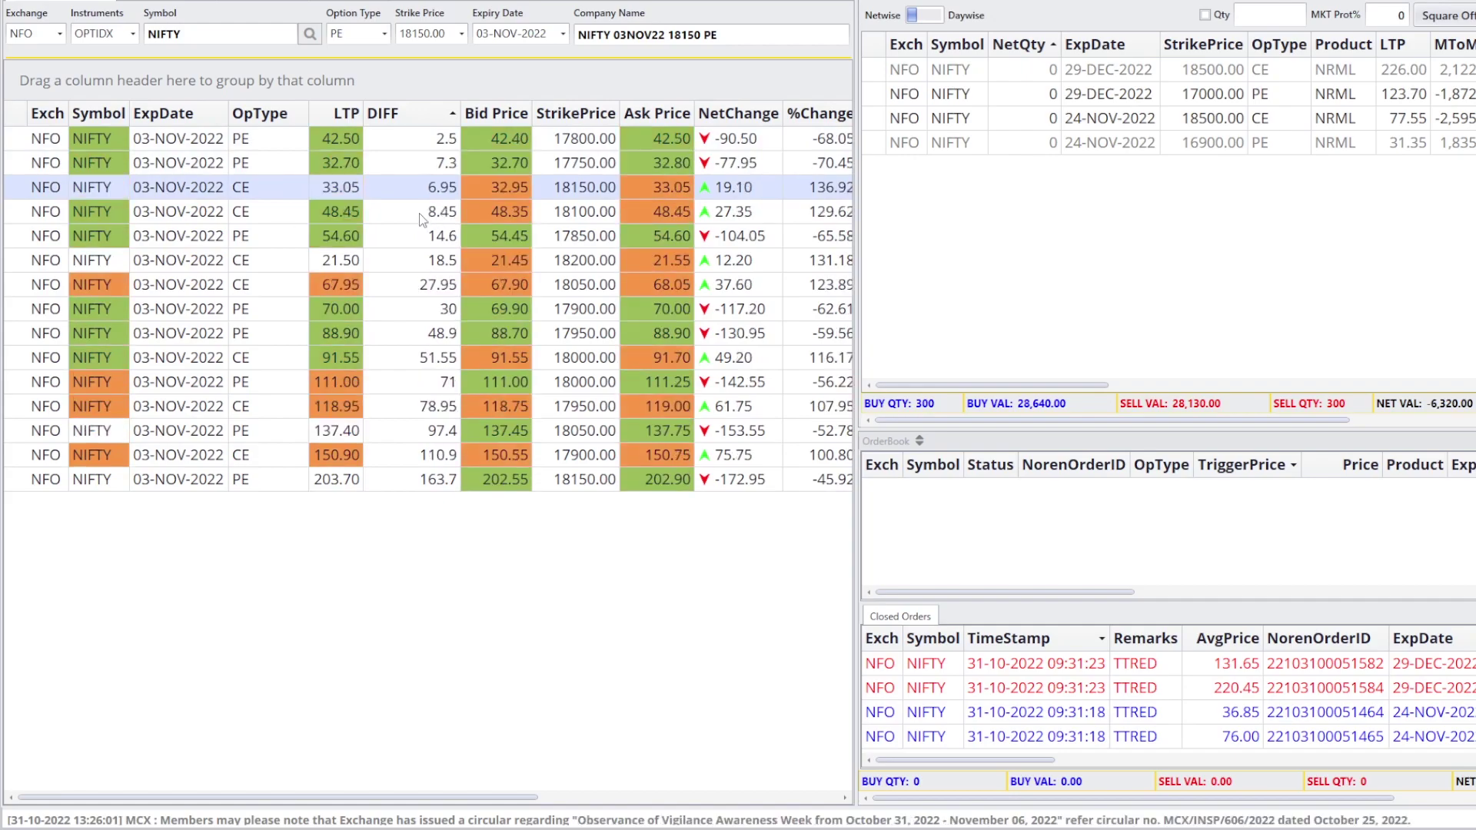
left_click(432, 167)
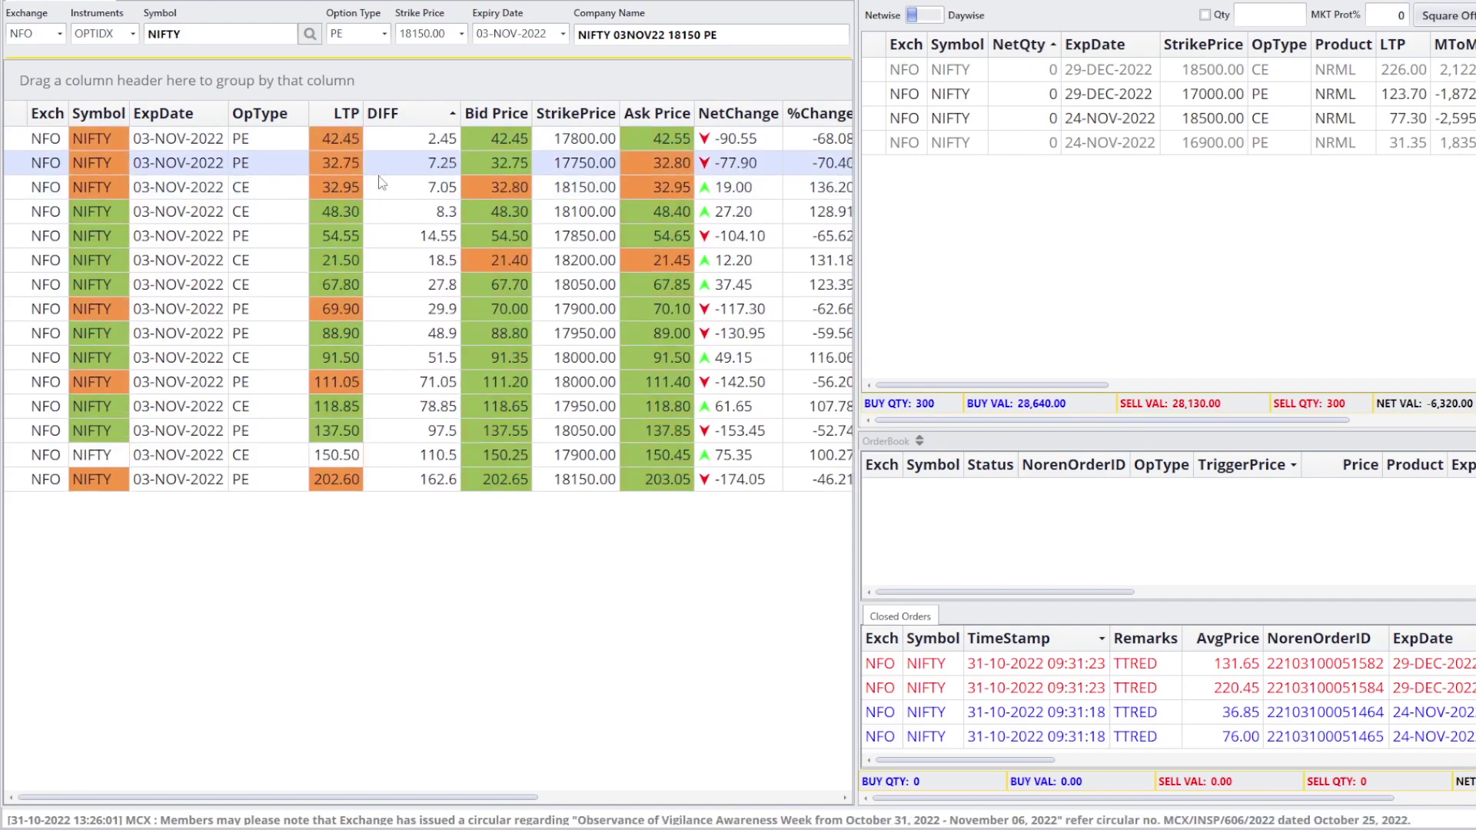
left_click(332, 191)
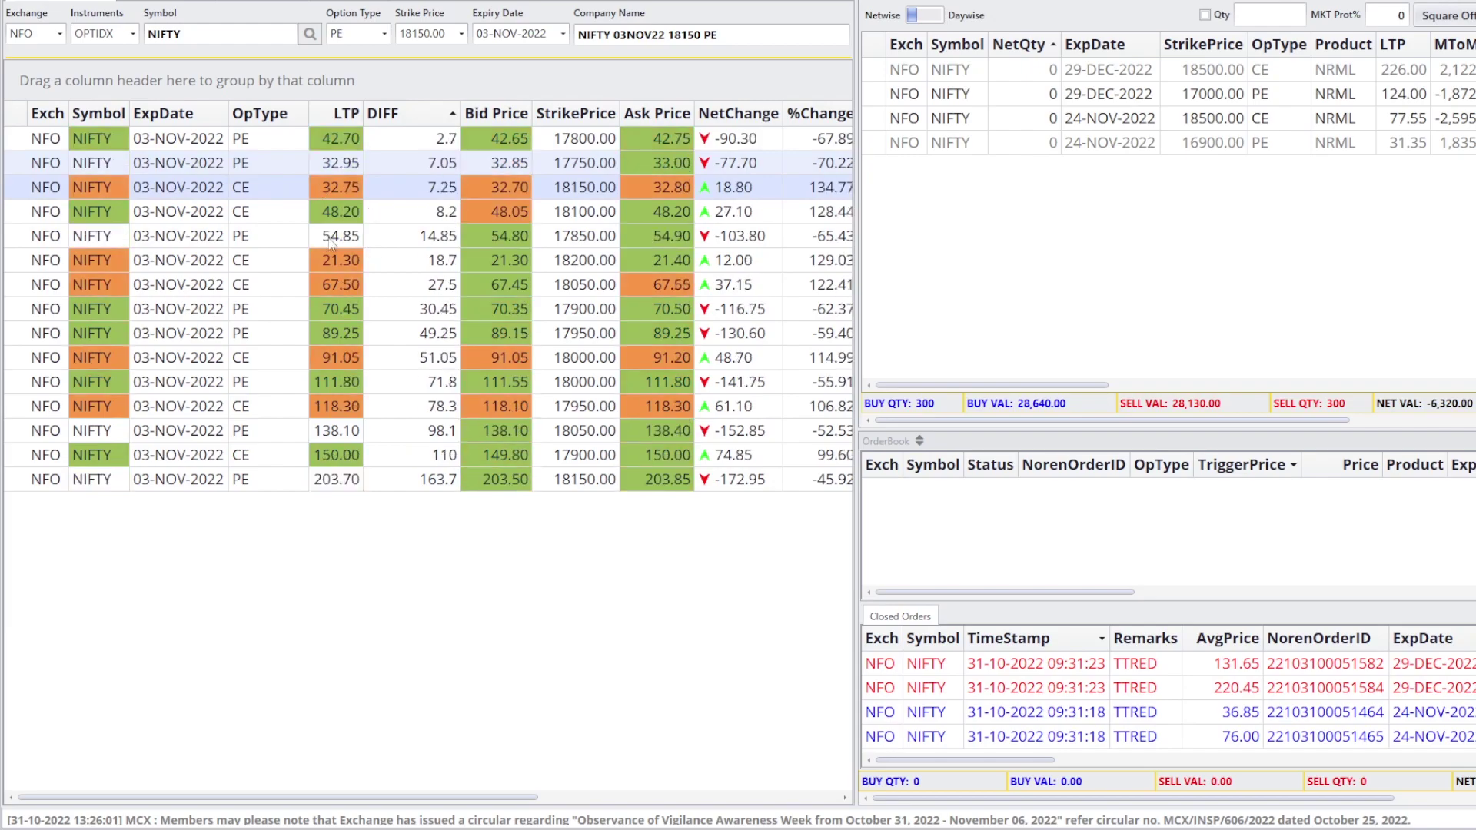
right_click(387, 122)
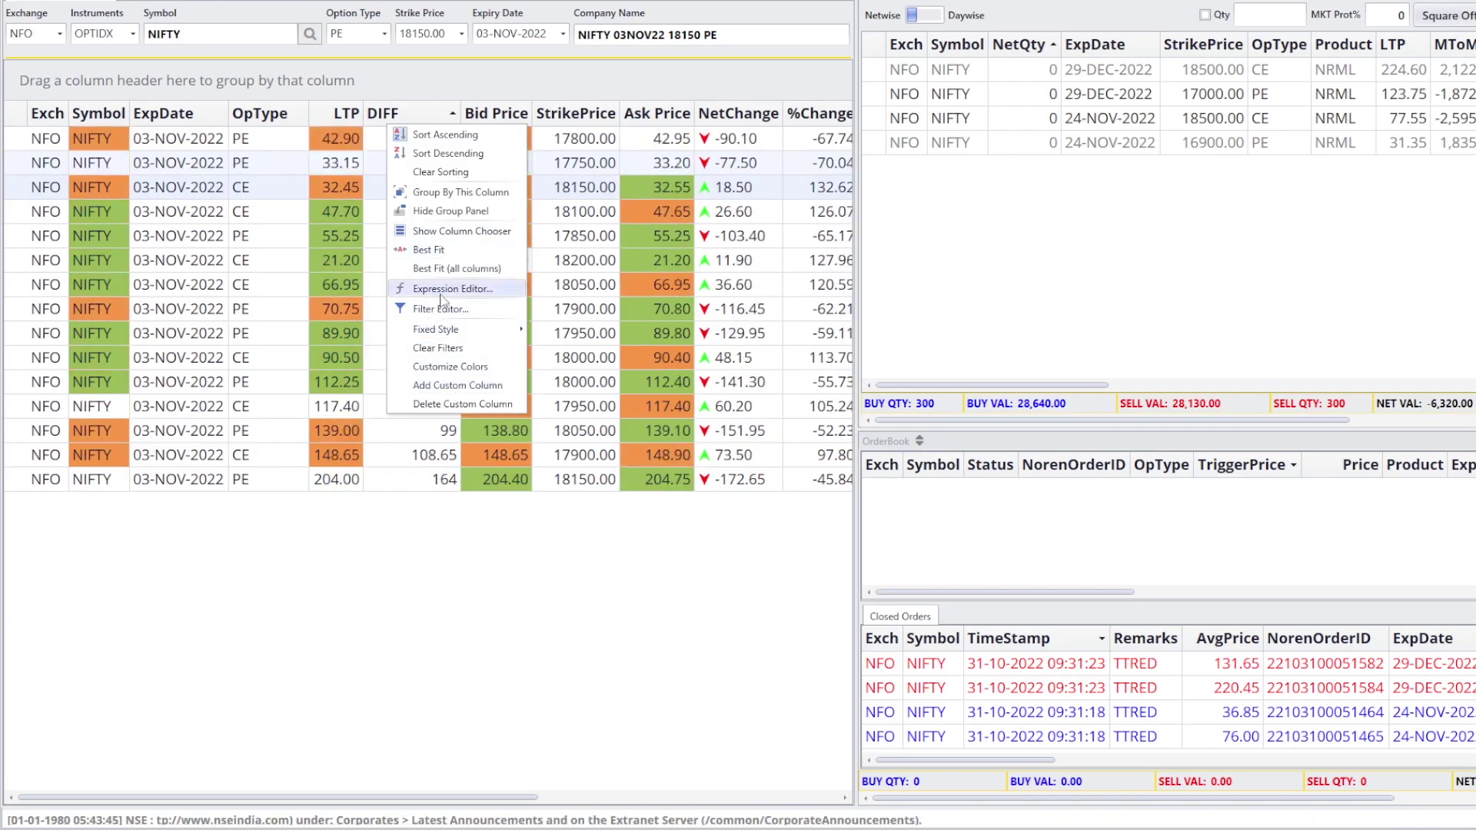
Change the DIFF expression to Abs(50-[LTP]), then select the 17850 PE row.
left_click(441, 291)
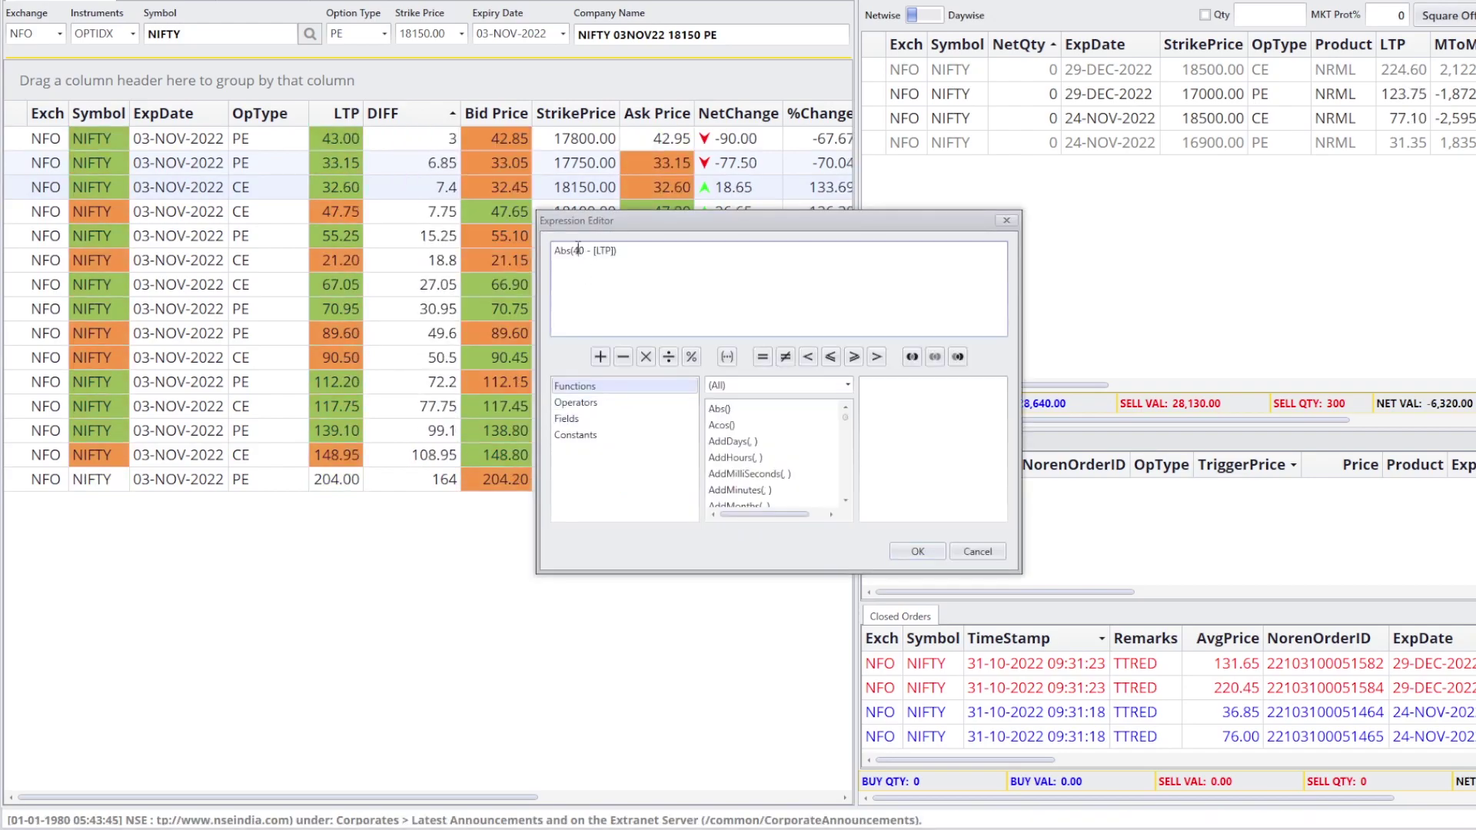
type("5")
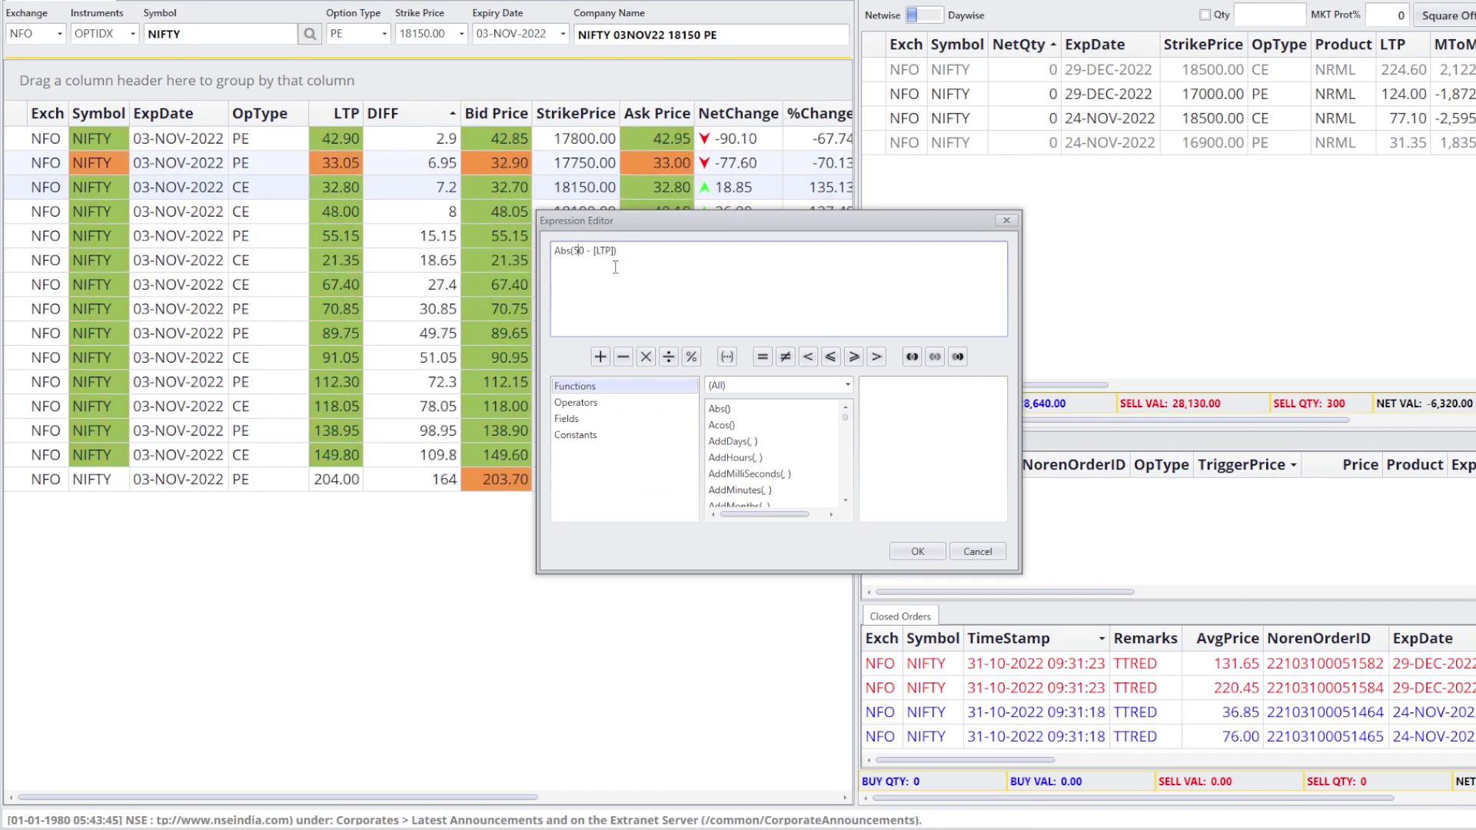
left_click(911, 552)
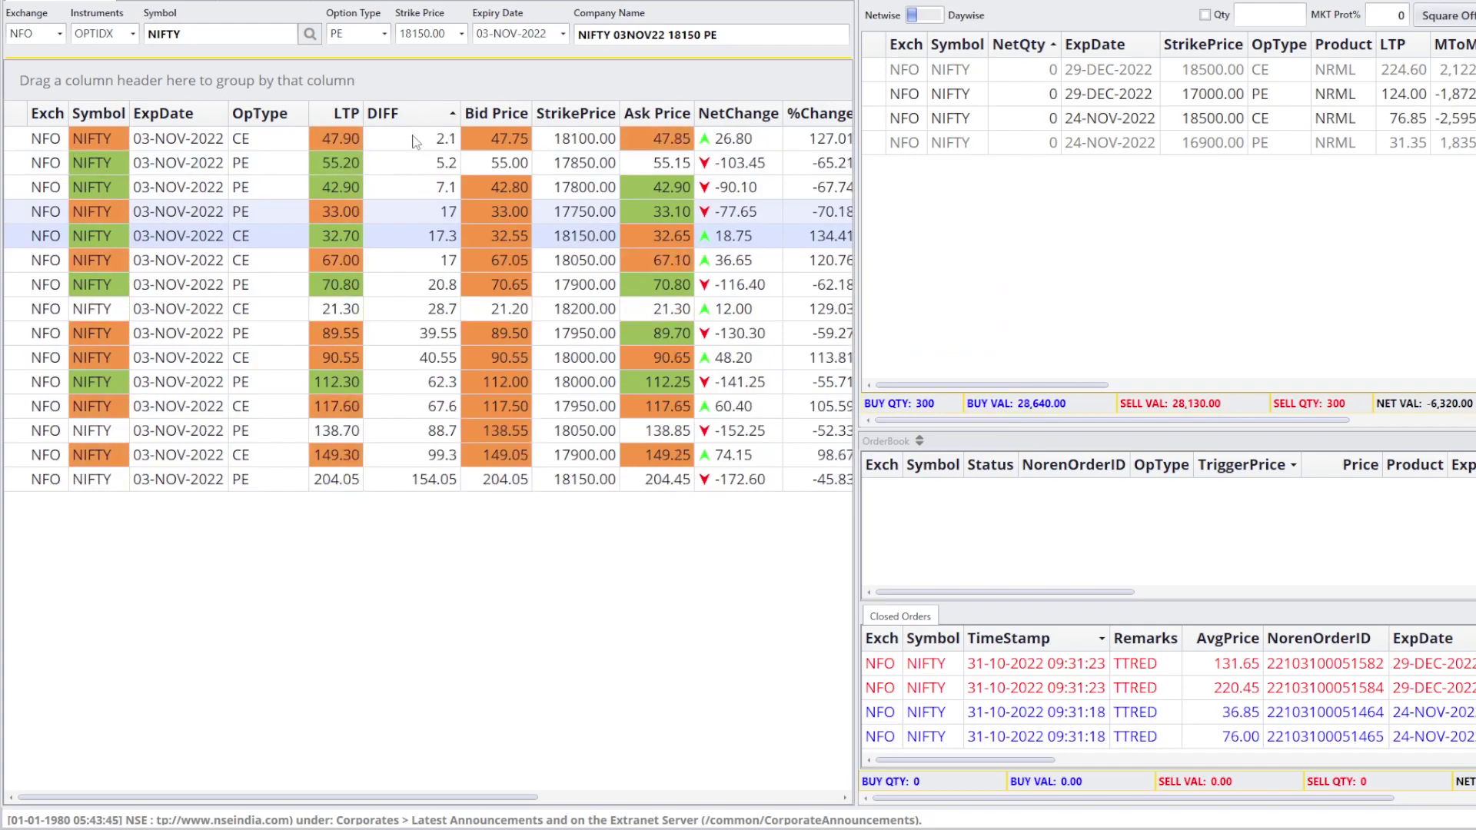
left_click(393, 169)
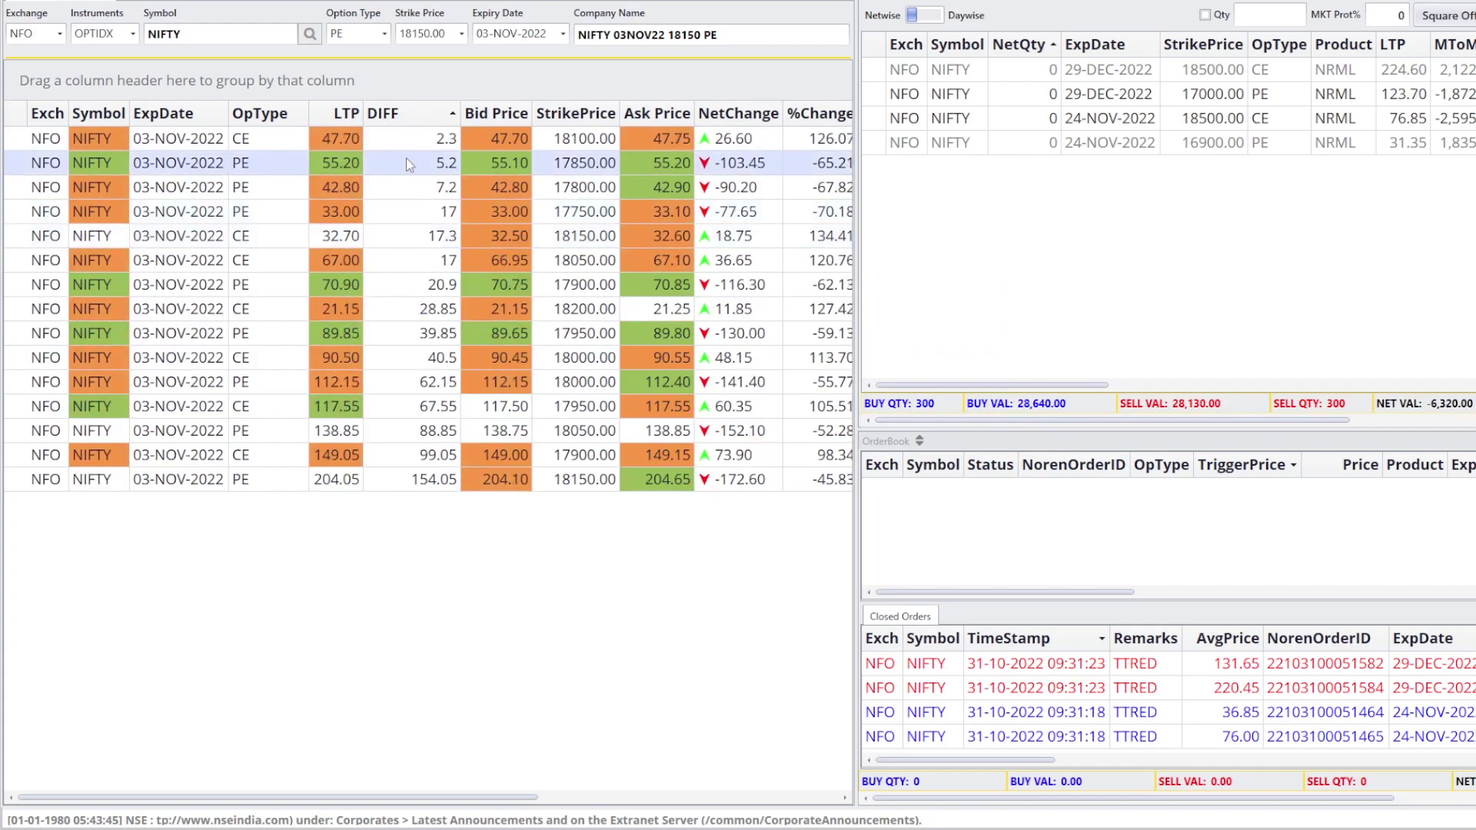